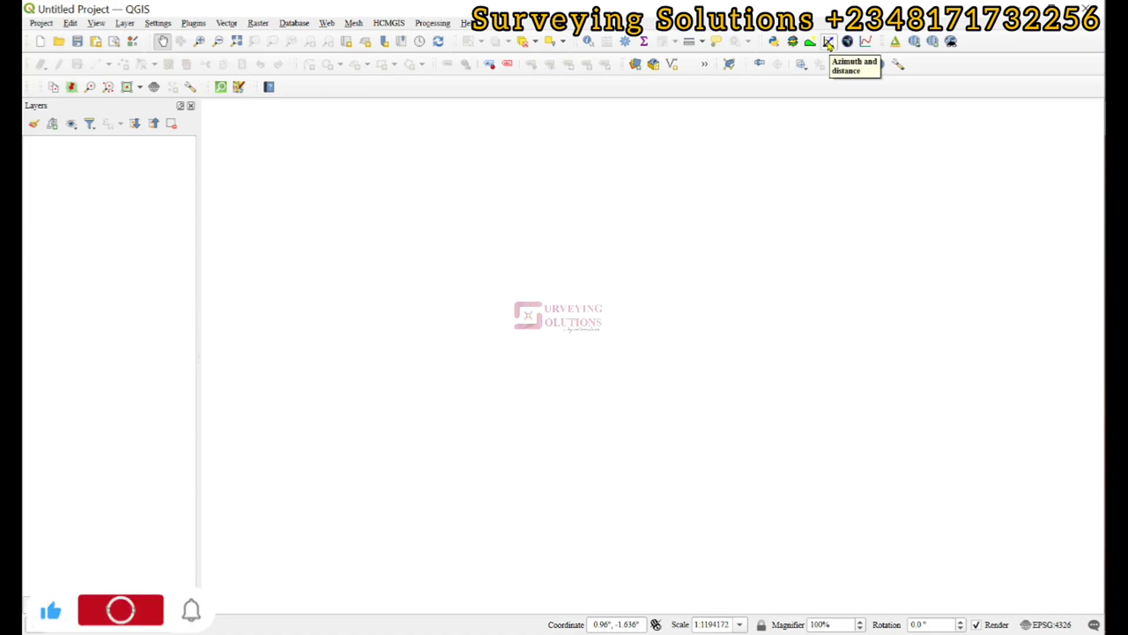
Step: Open the Azimuth and distance plugin and set the project coordinate system to WGS 84 / UTM zone 32N (EPSG:32632)
left_click(195, 25)
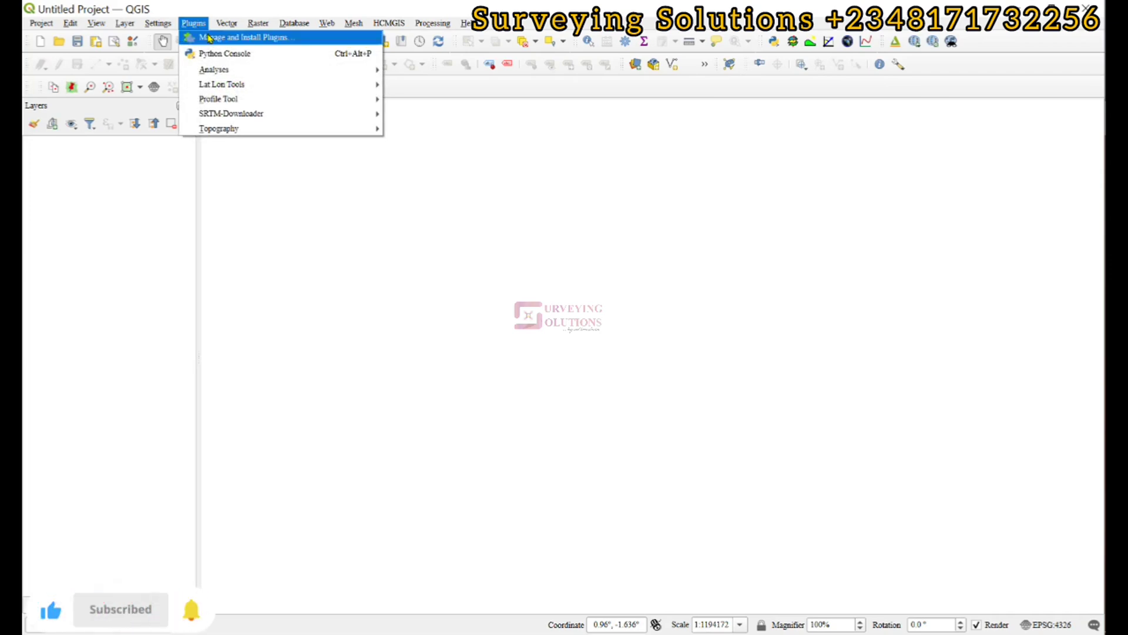
left_click(829, 42)
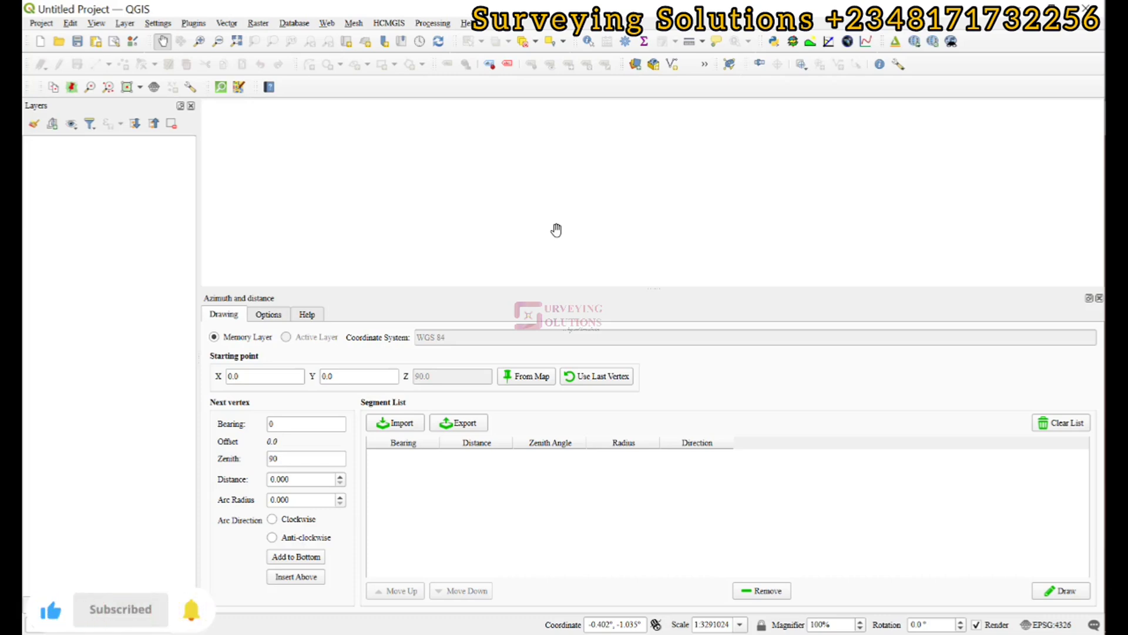
left_click(1052, 624)
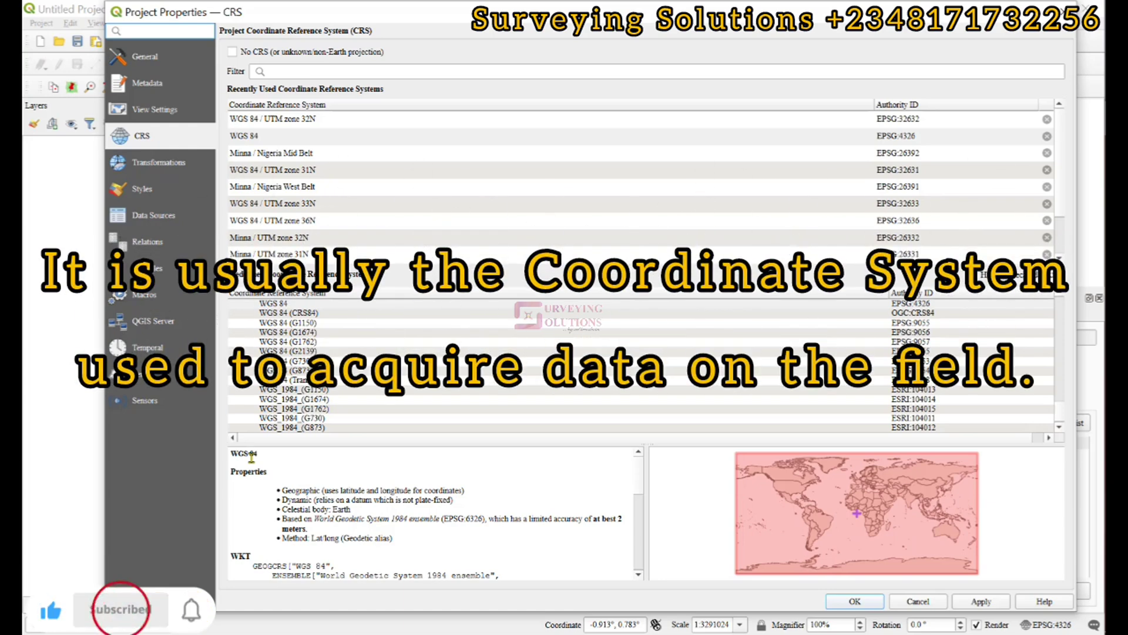
left_click(302, 120)
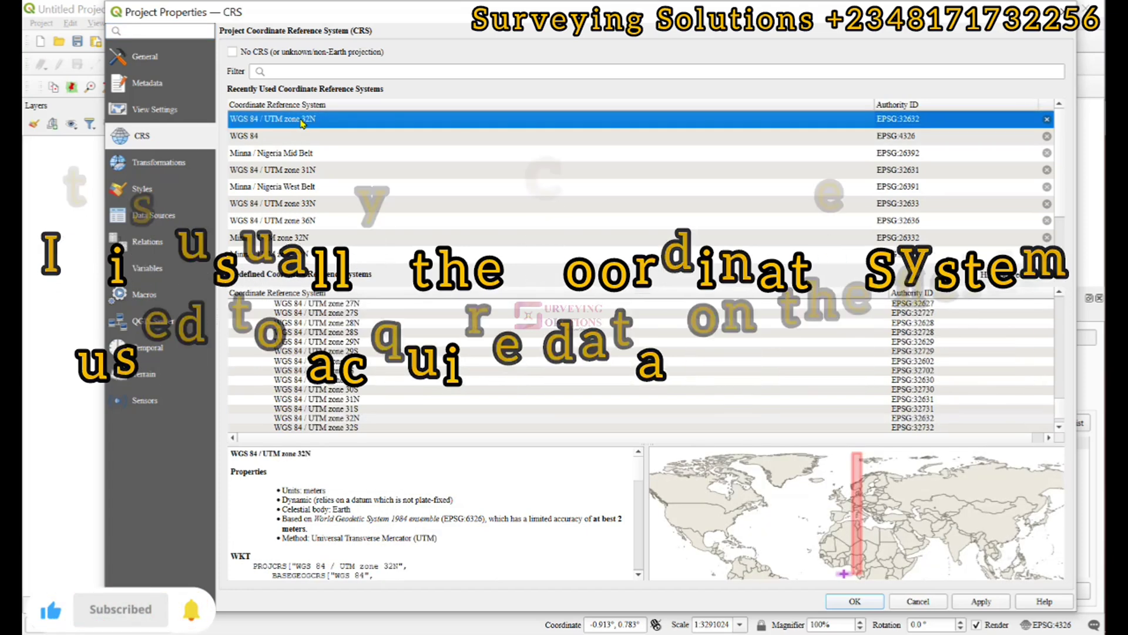
left_click(981, 602)
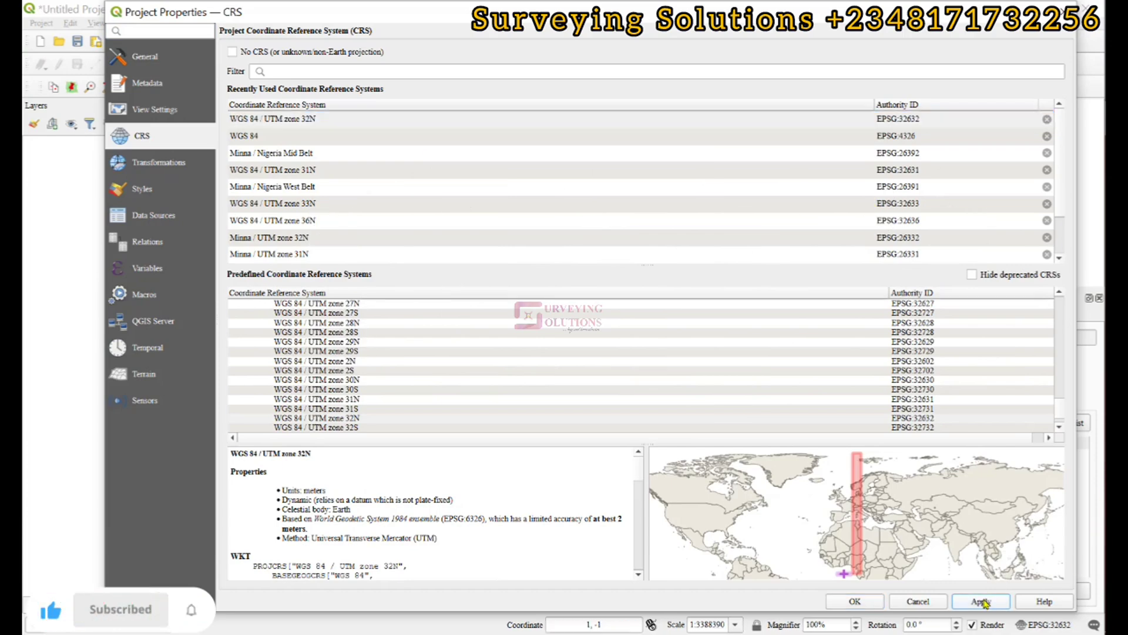
left_click(874, 603)
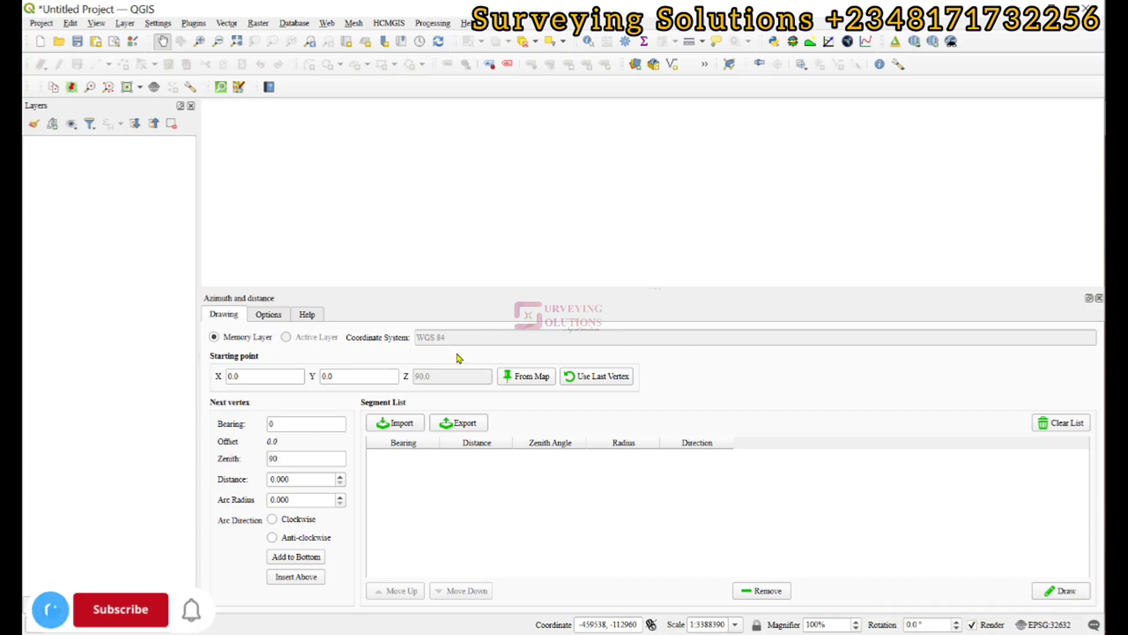
Step: Save the project as a QGZ file named 1 in the SSSS folder
left_click(41, 23)
left_click(206, 129)
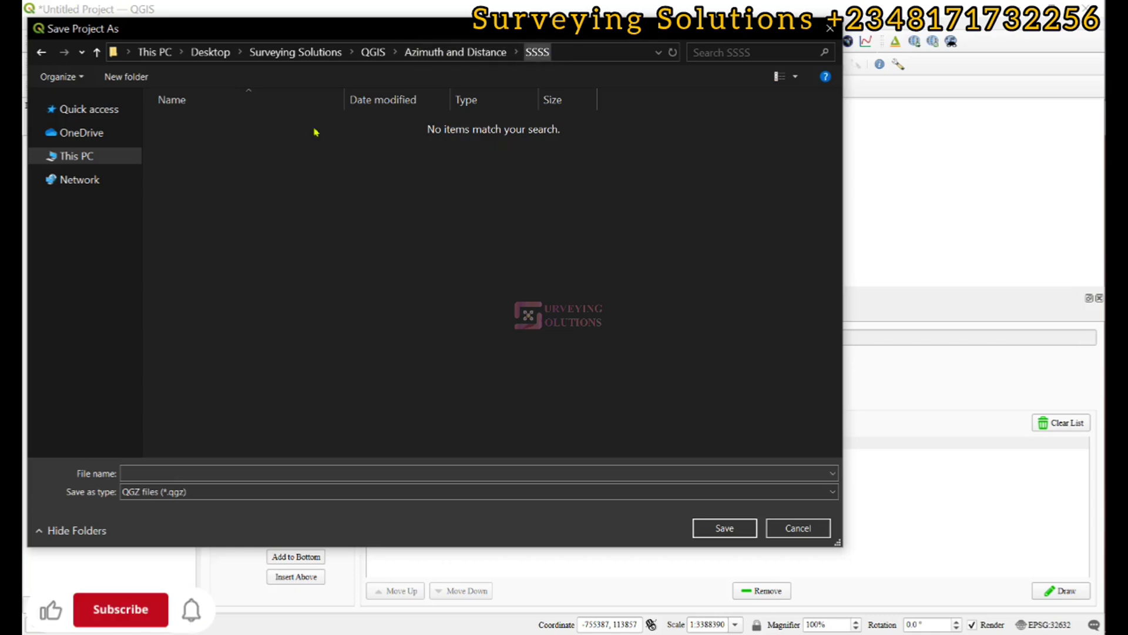
left_click(161, 470)
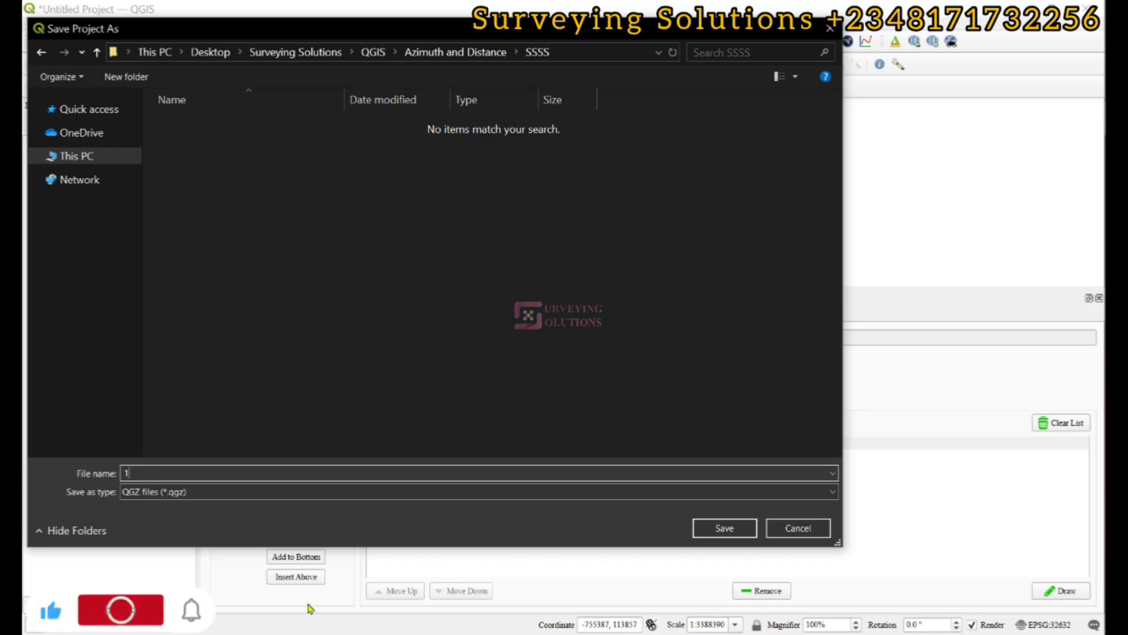
left_click(708, 529)
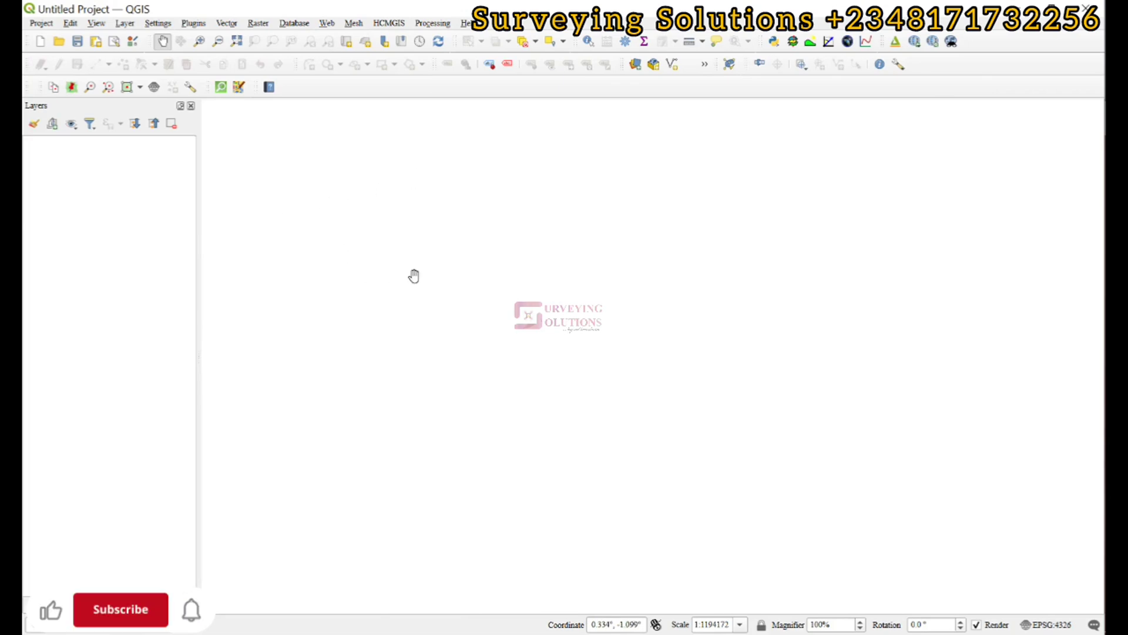
Step: Open the saved project 1 from the SSSS folder
left_click(41, 27)
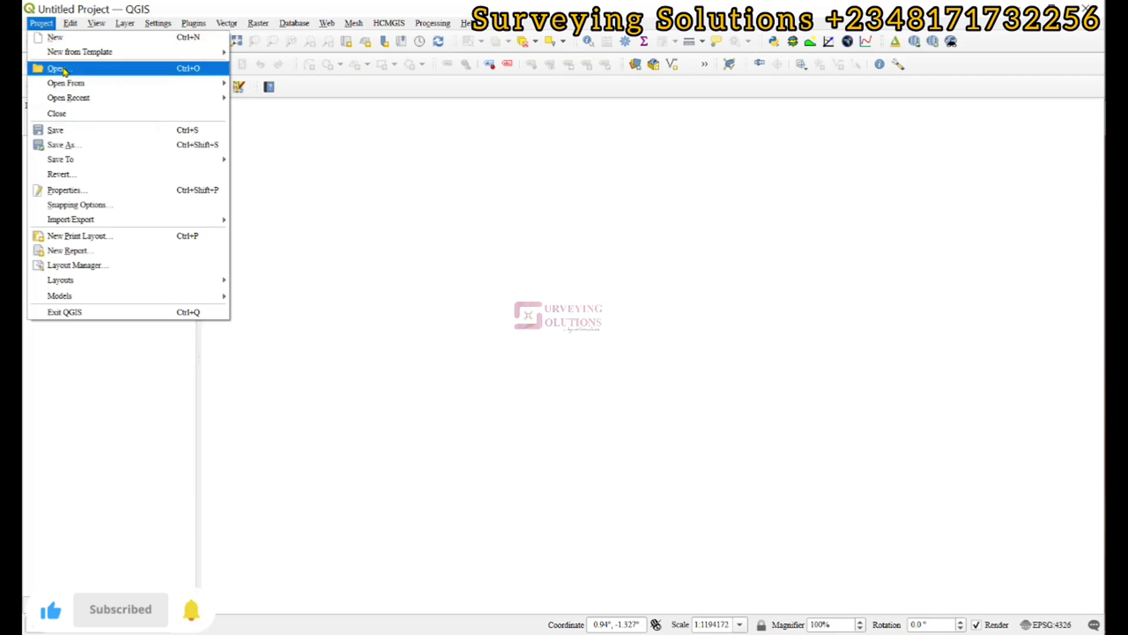
left_click(65, 70)
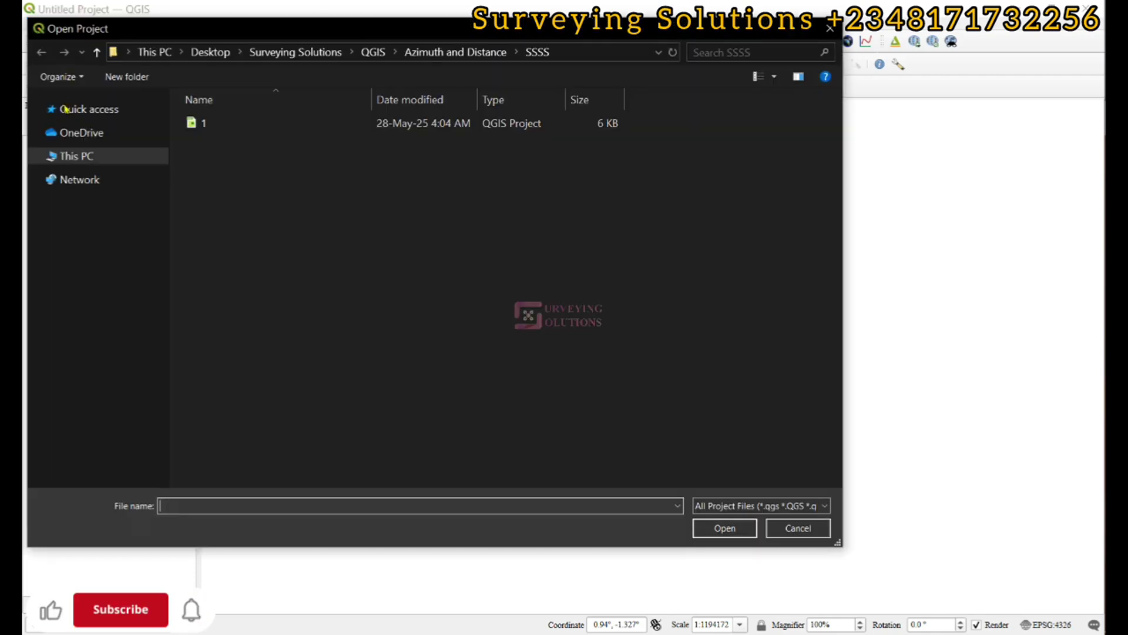
left_click(217, 127)
left_click(724, 528)
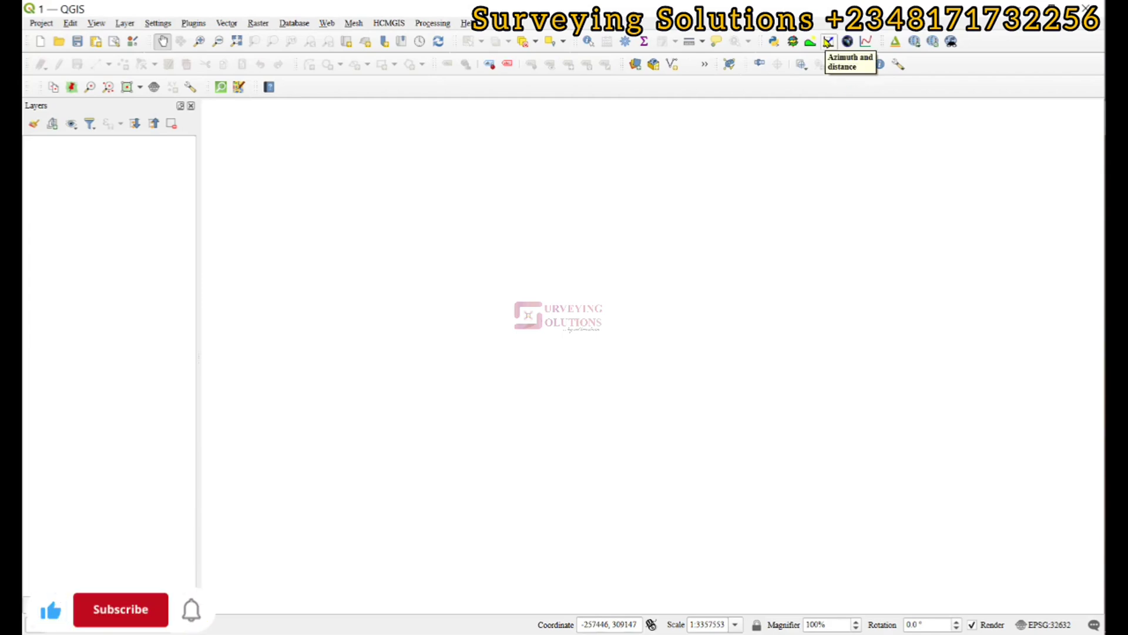
Step: Open the Azimuth and distance plugin and review its survey type, angle, unit, north and drawing options
left_click(828, 41)
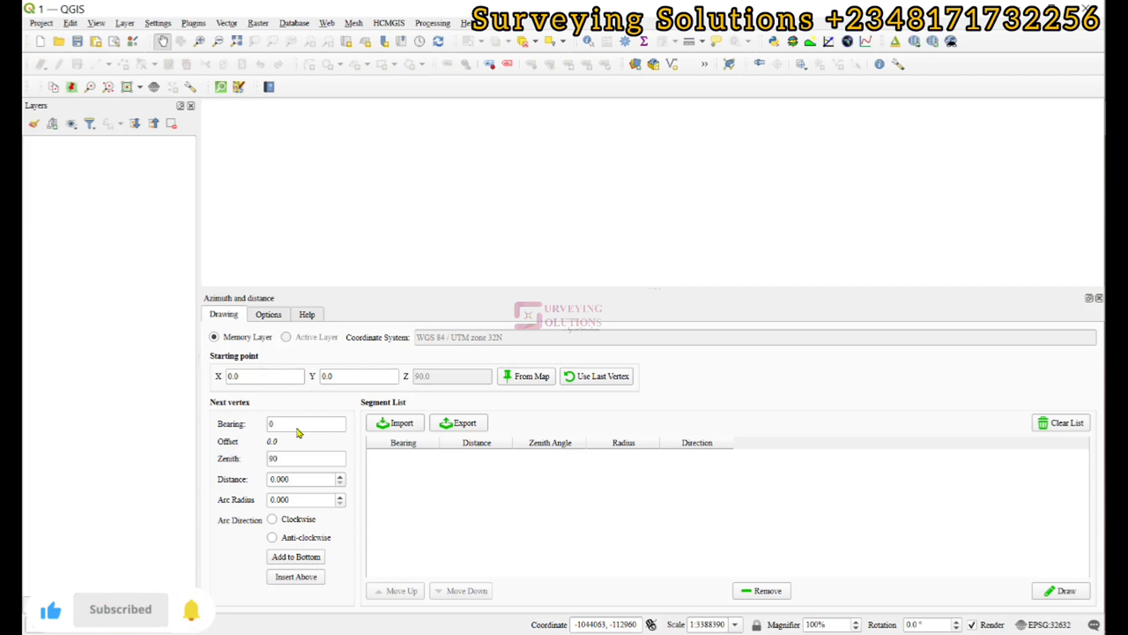
left_click(271, 316)
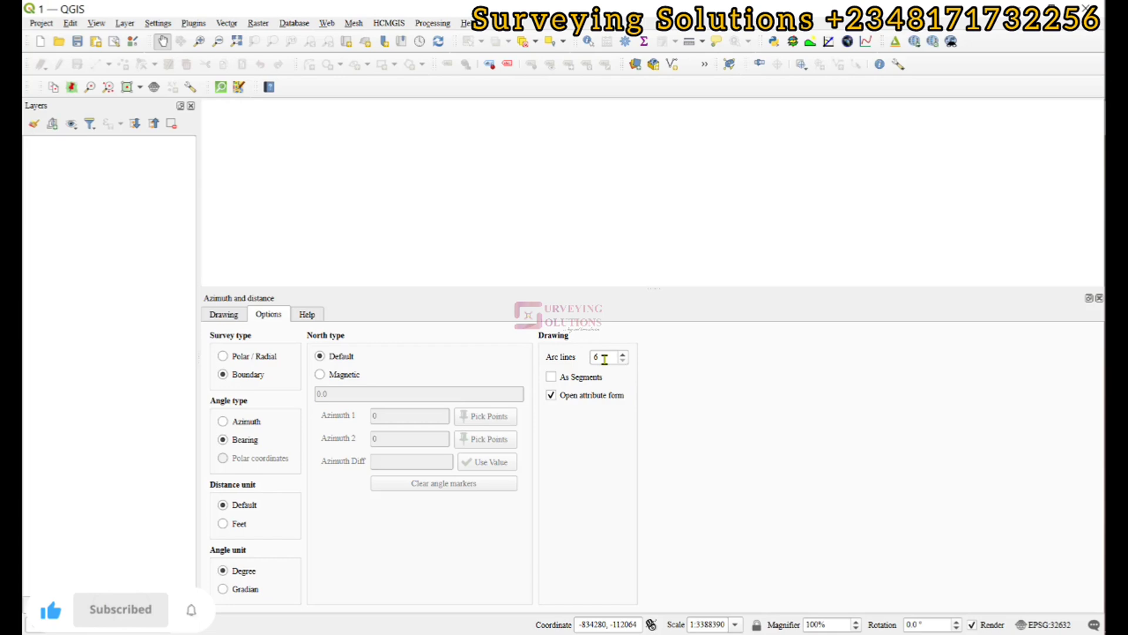
left_click(224, 314)
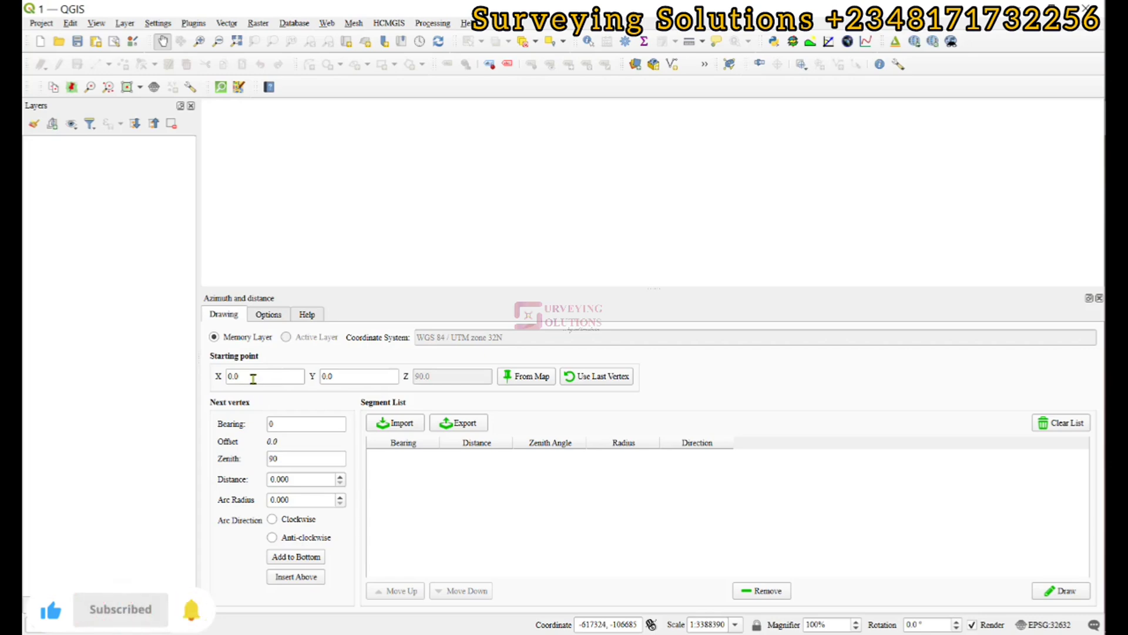
Step: Set the traverse's starting point to X 275259 and Y 538126
left_click_drag(252, 377, 220, 375)
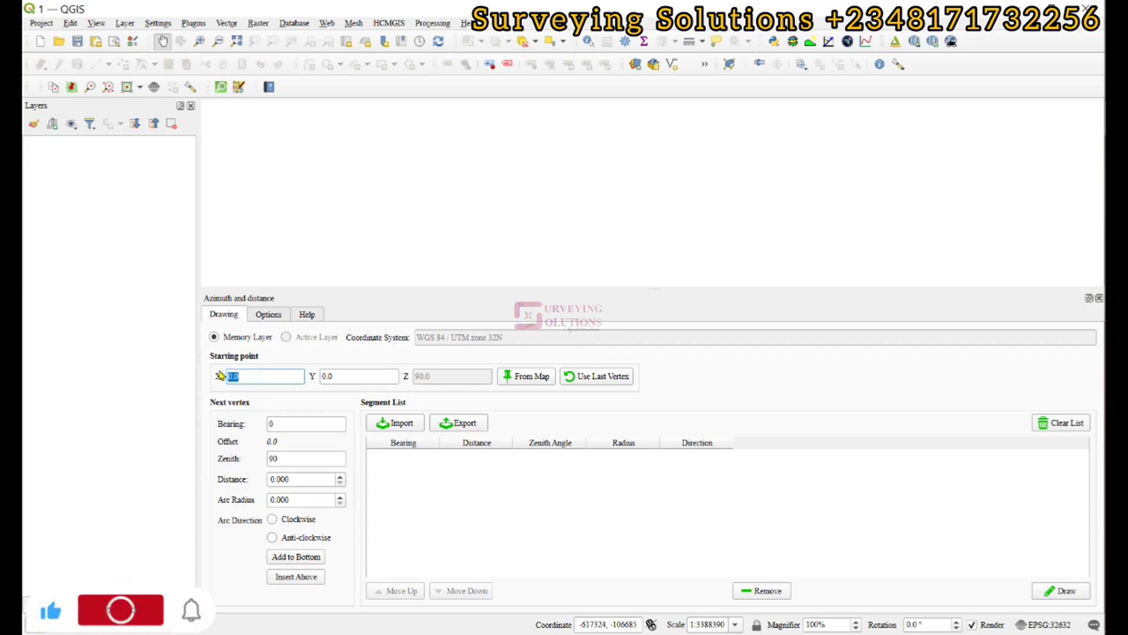
type("275259.")
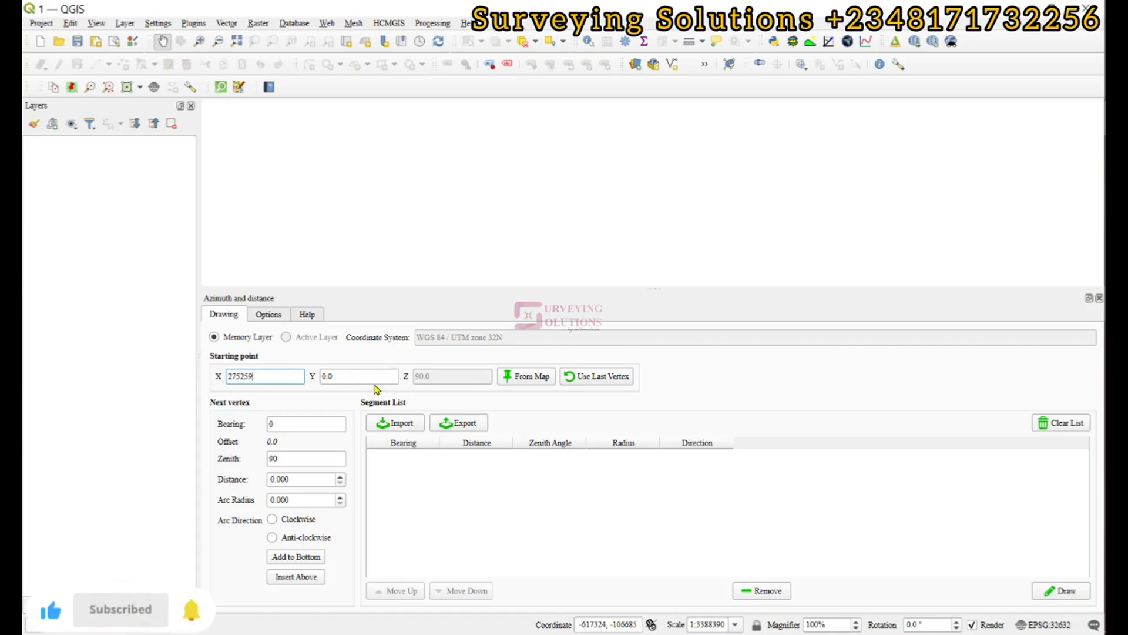
left_click_drag(329, 376, 314, 381)
type("538126")
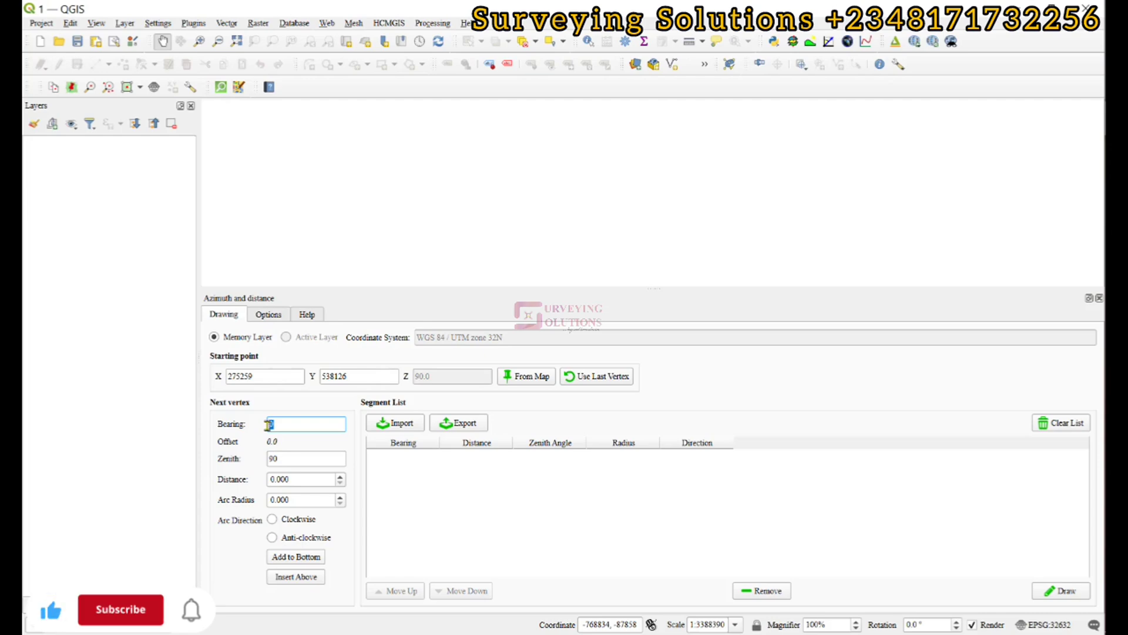
Step: Check the plugin's help for the angle format and add the first segment with bearing 24 54 and distance 30.87
type("24")
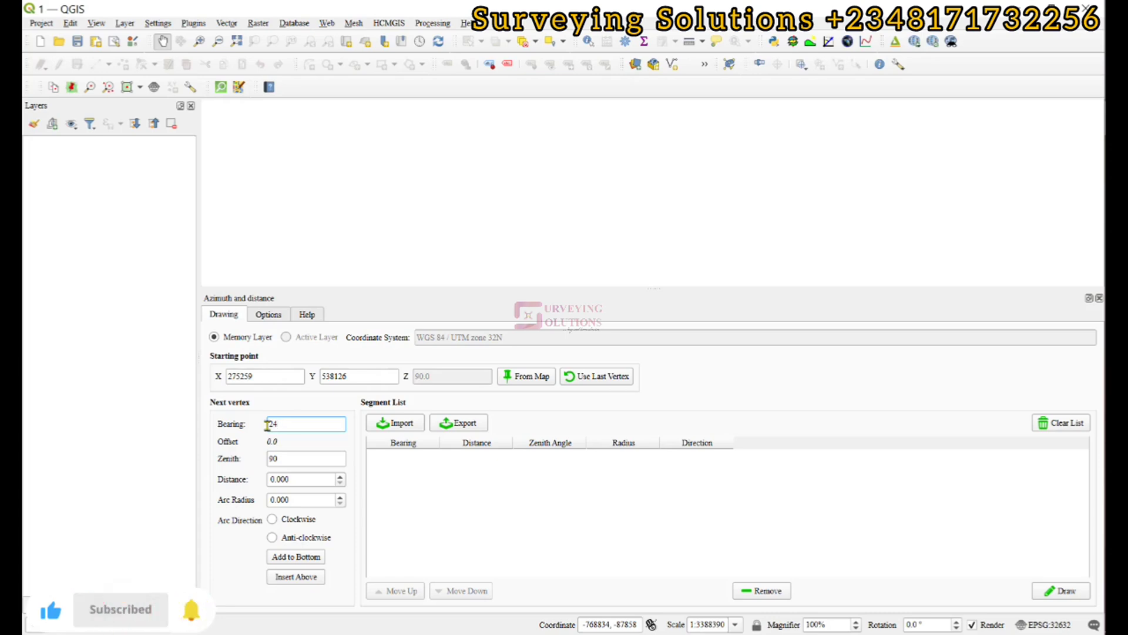
left_click(305, 316)
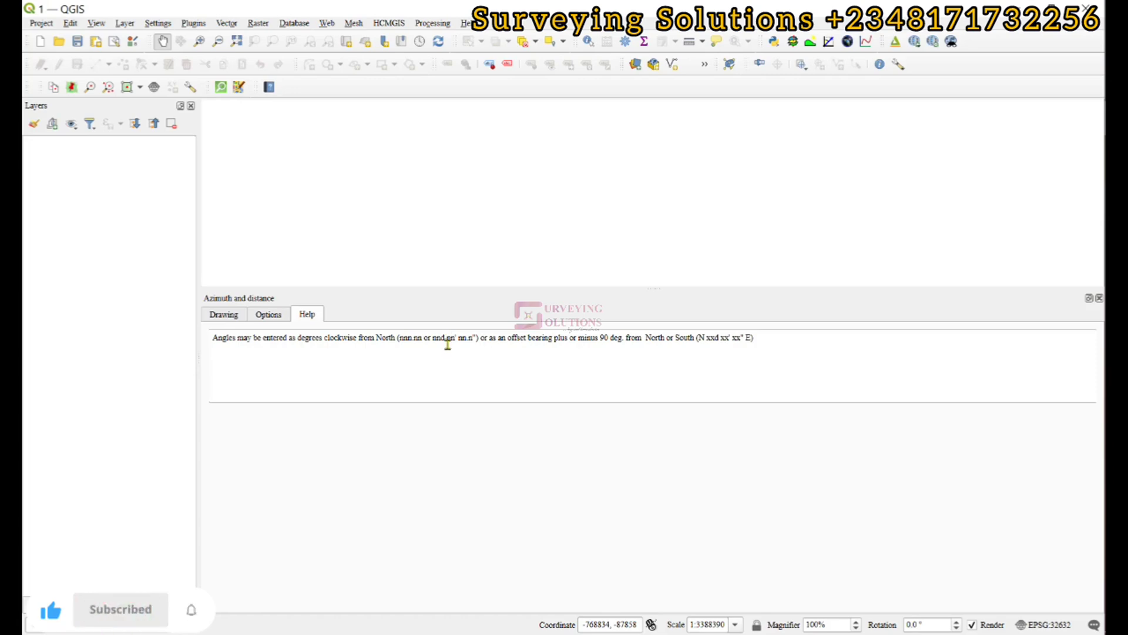
left_click(226, 315)
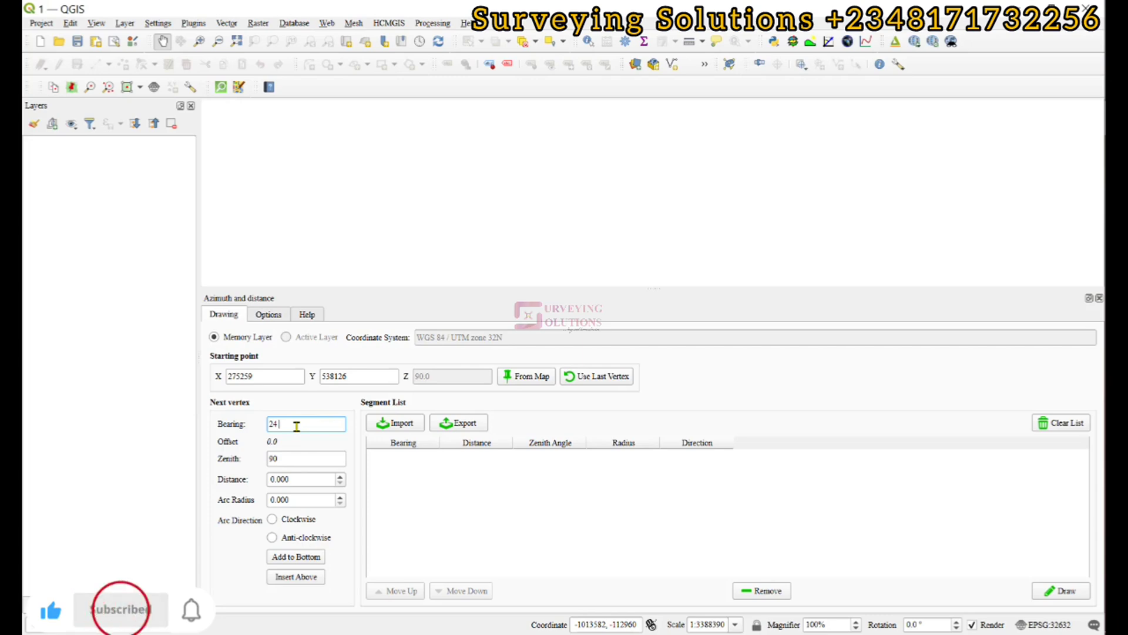
type("54")
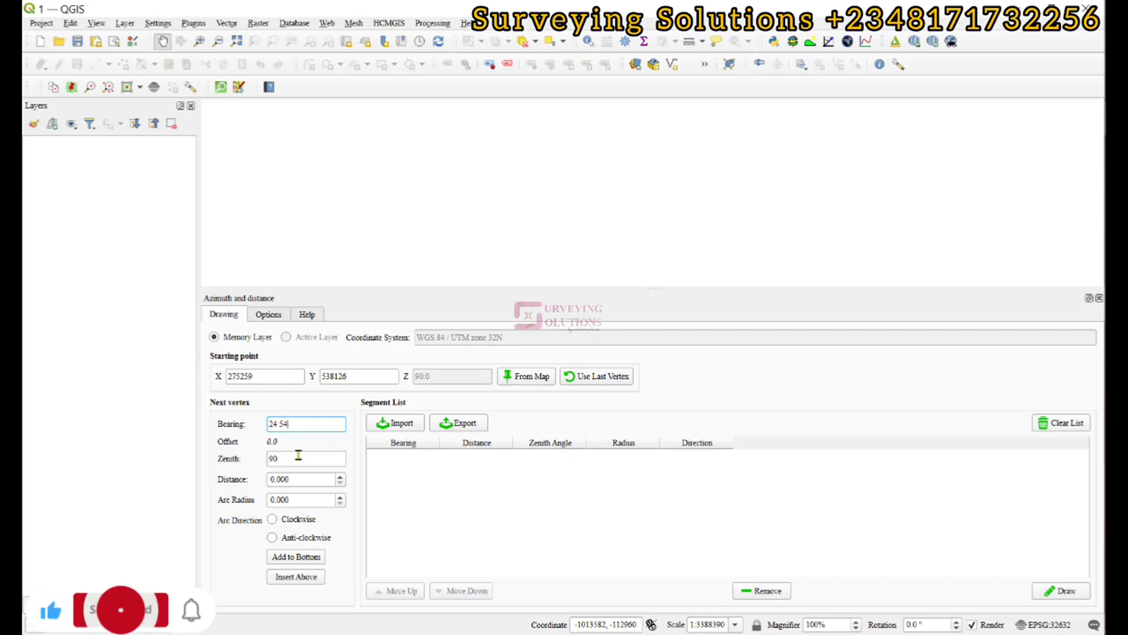
left_click(273, 479)
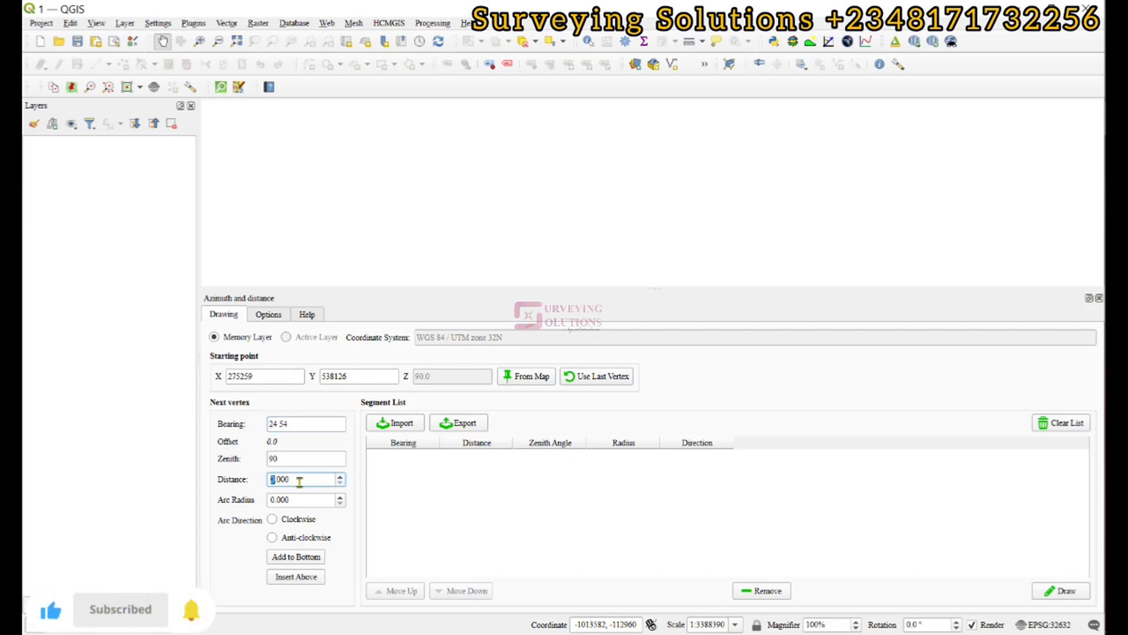
double_click(290, 479)
type("30")
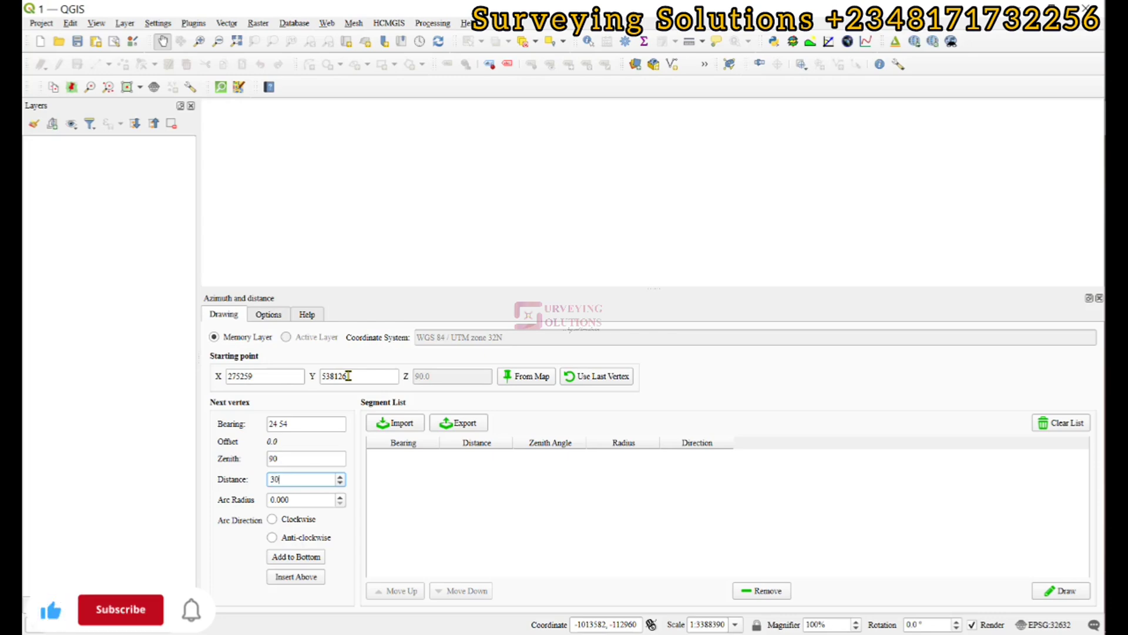
type(".87")
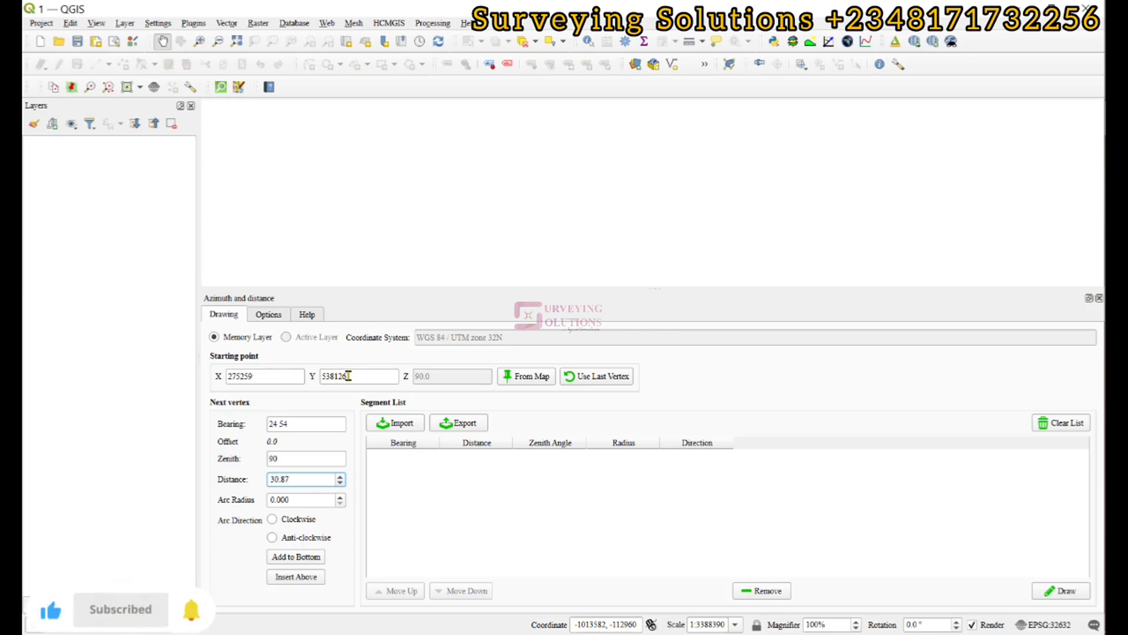
left_click(297, 557)
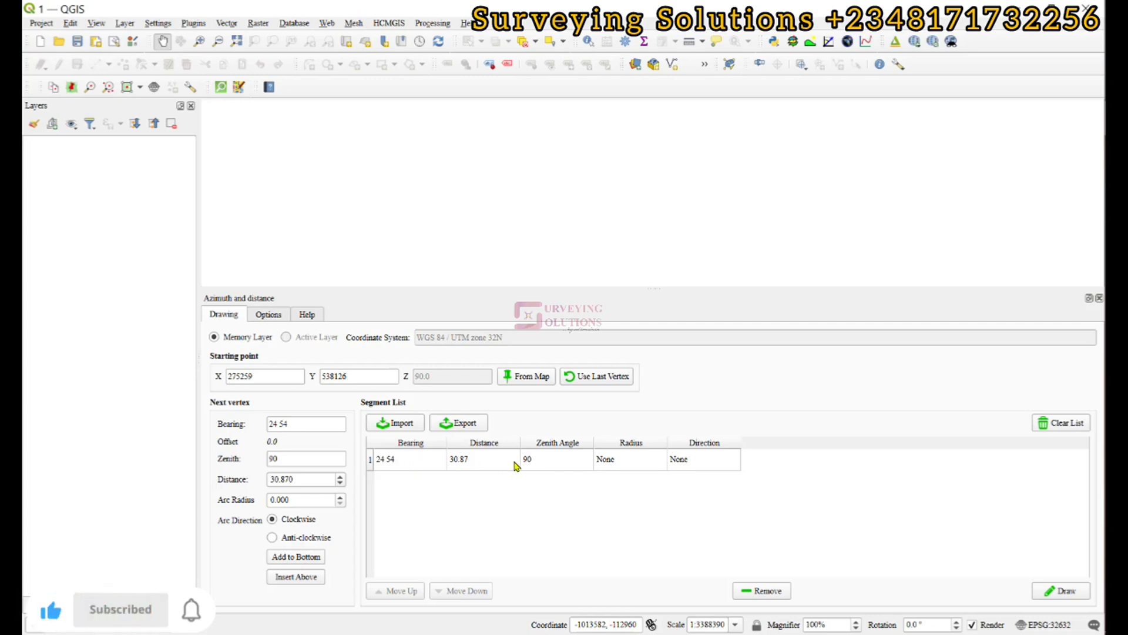
Step: Add the second segment to the end of the list with bearing 115 1 and distance 16.55
left_click_drag(300, 424, 249, 423)
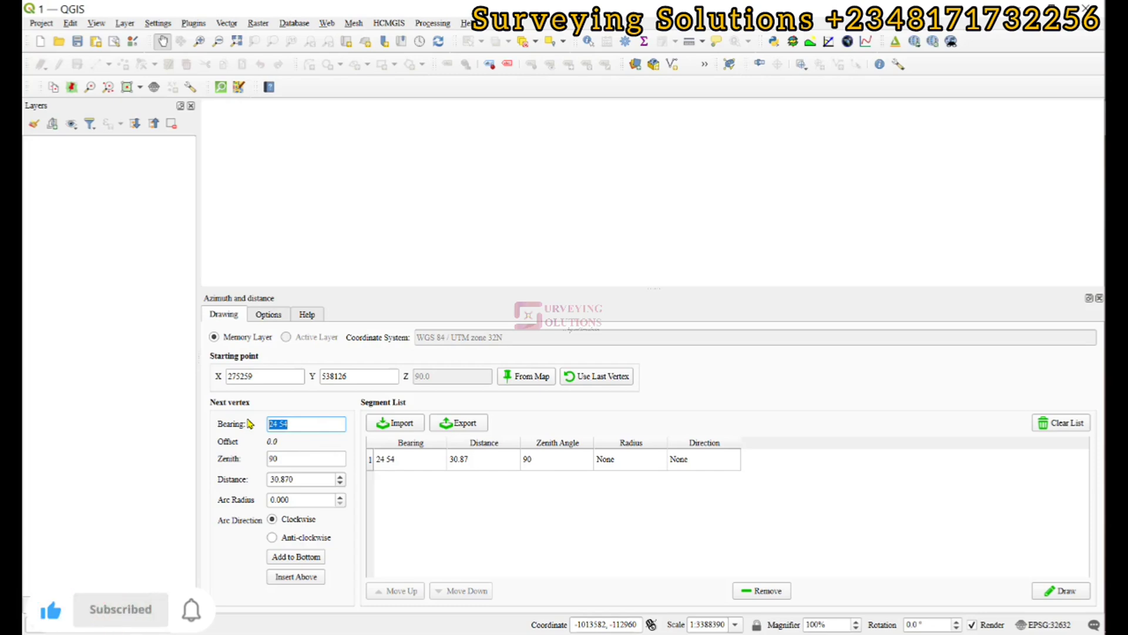
type("115")
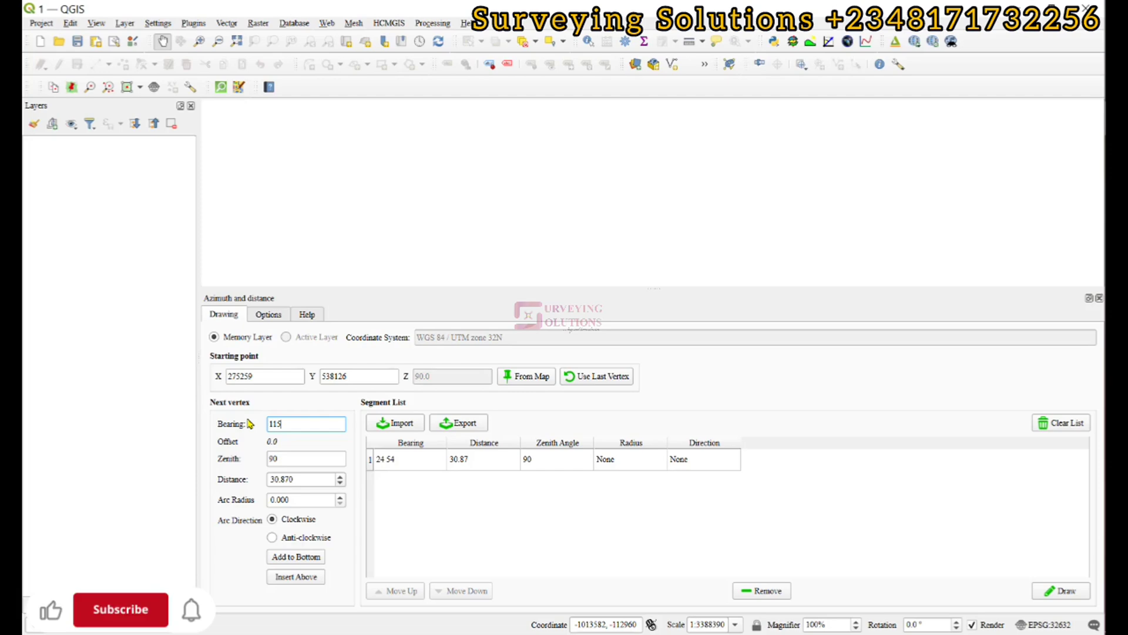
type(" 1")
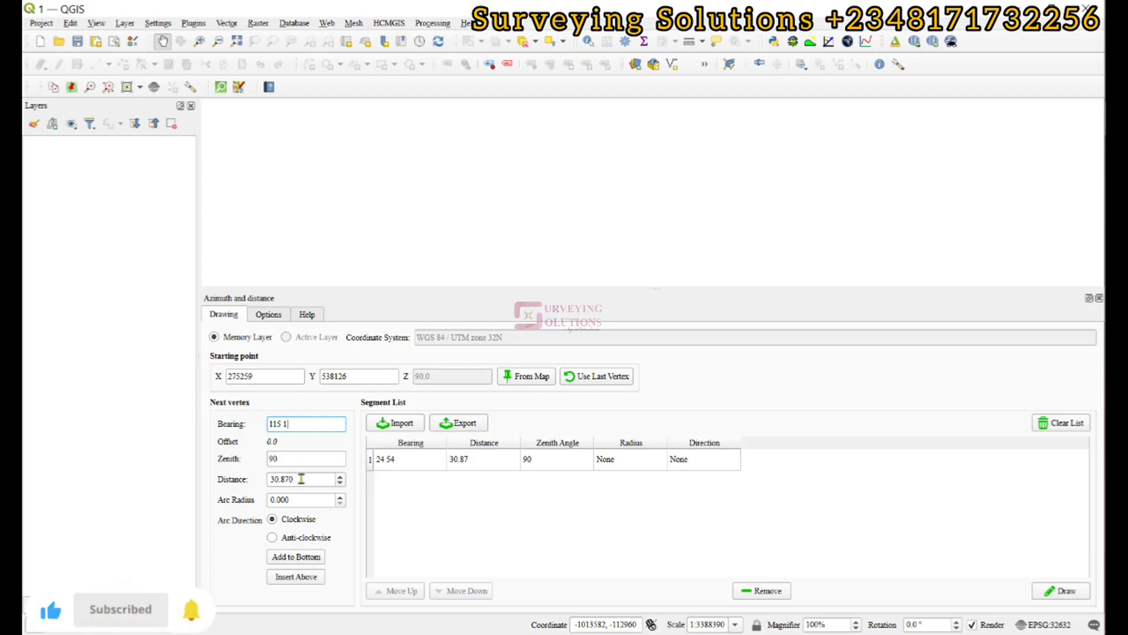
left_click_drag(301, 478, 264, 477)
type("1")
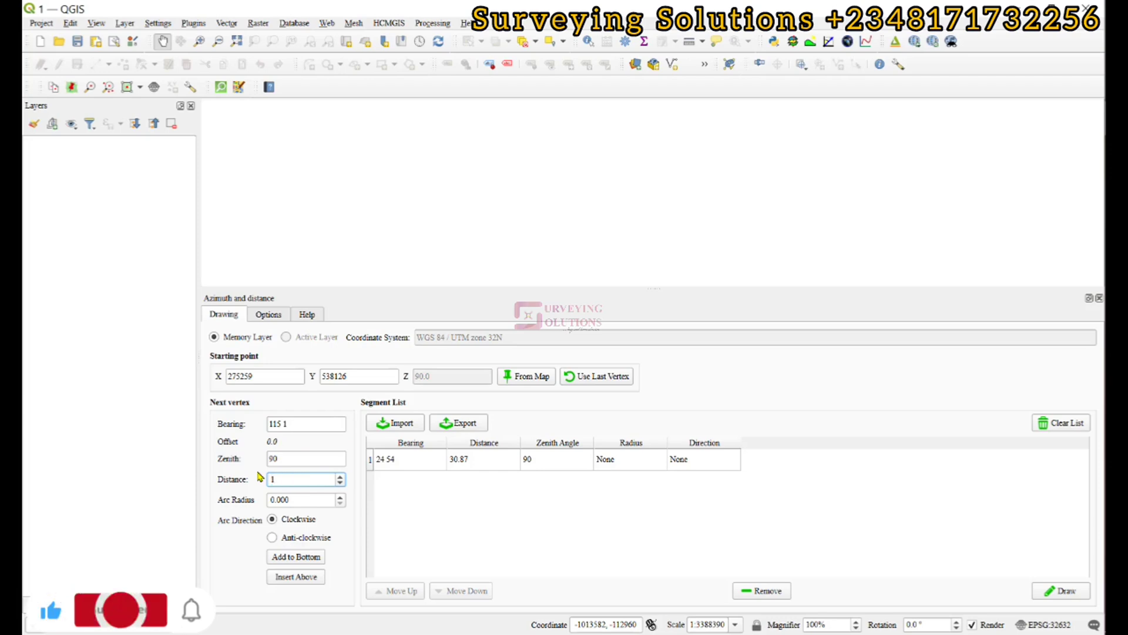
type("6.55")
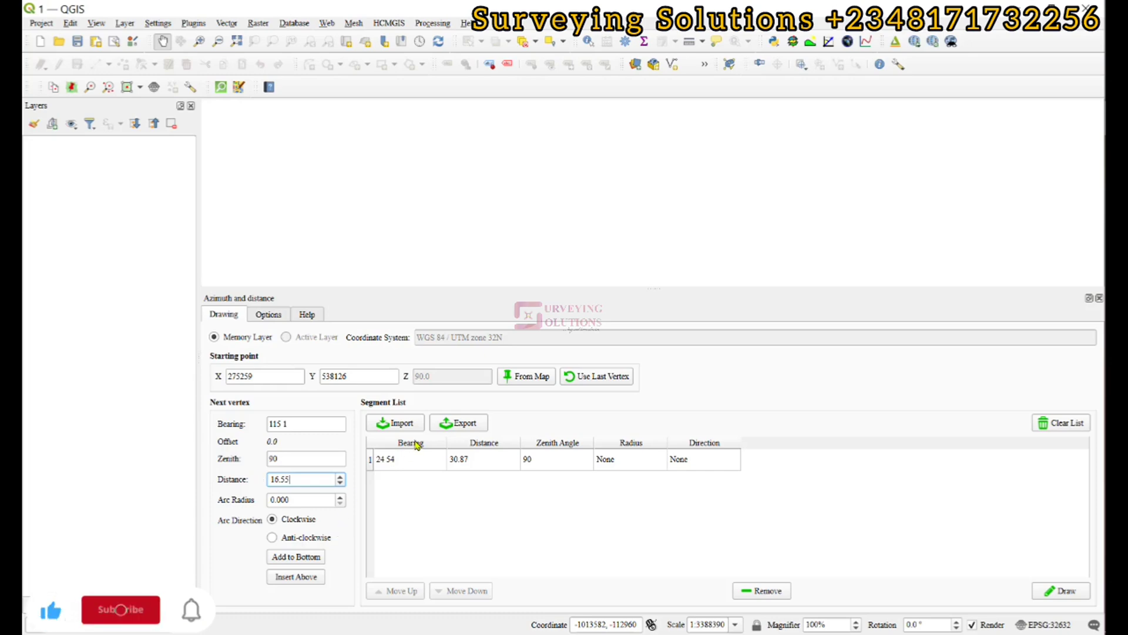
left_click(284, 561)
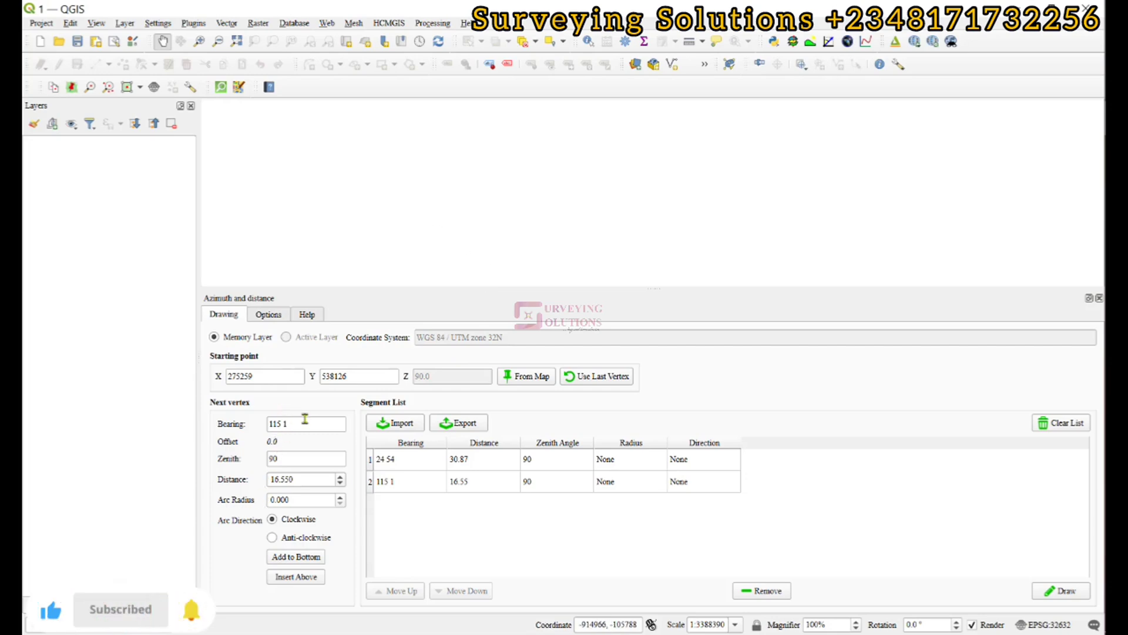
Step: Add the third segment to the end of the list with bearing 208 11 and distance 31.77
left_click_drag(299, 423, 255, 421)
type("208")
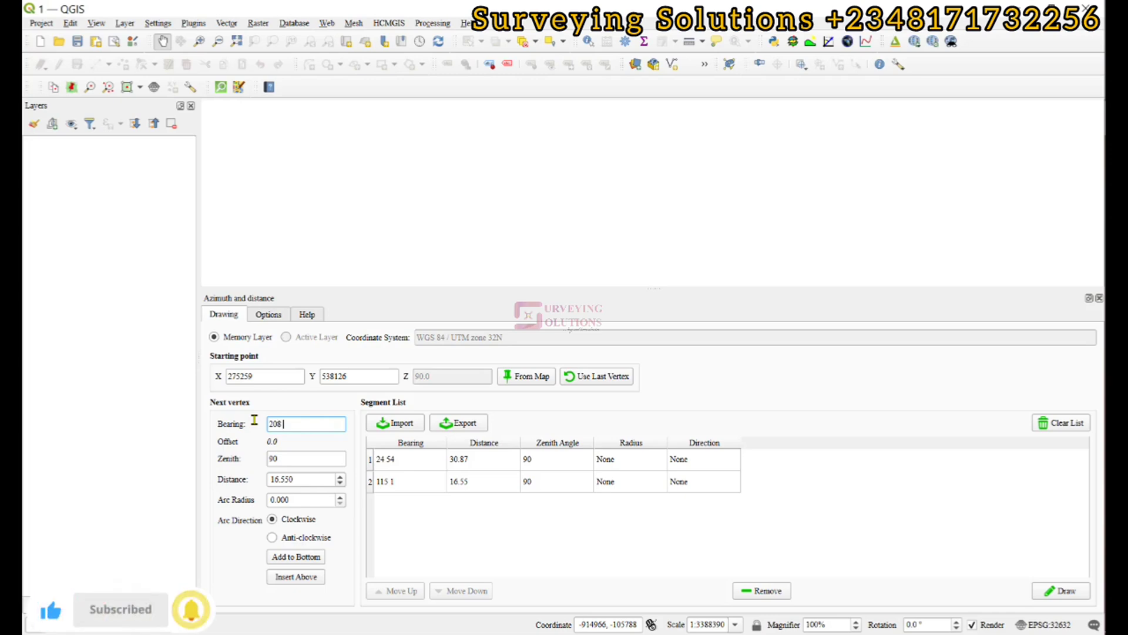
type(" 11")
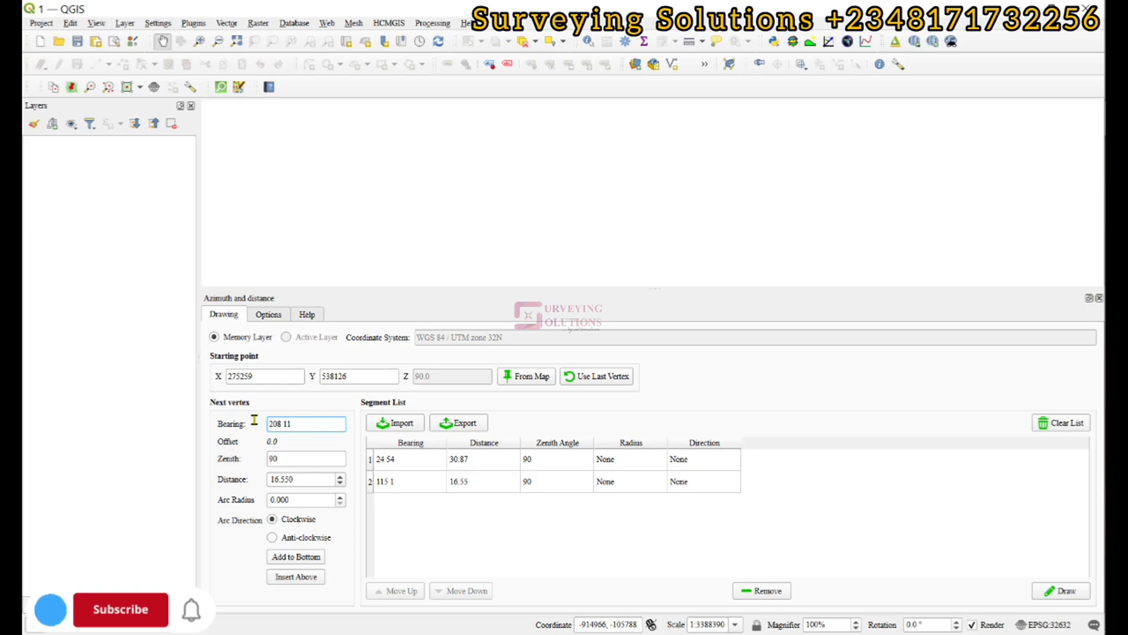
left_click_drag(298, 477, 282, 478)
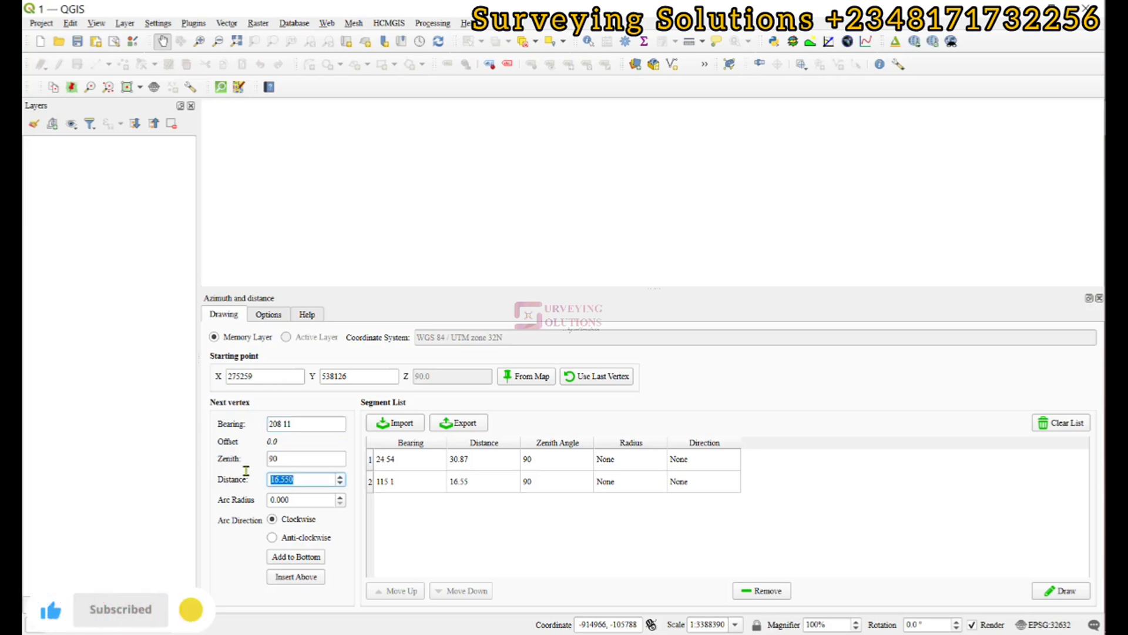
type("3")
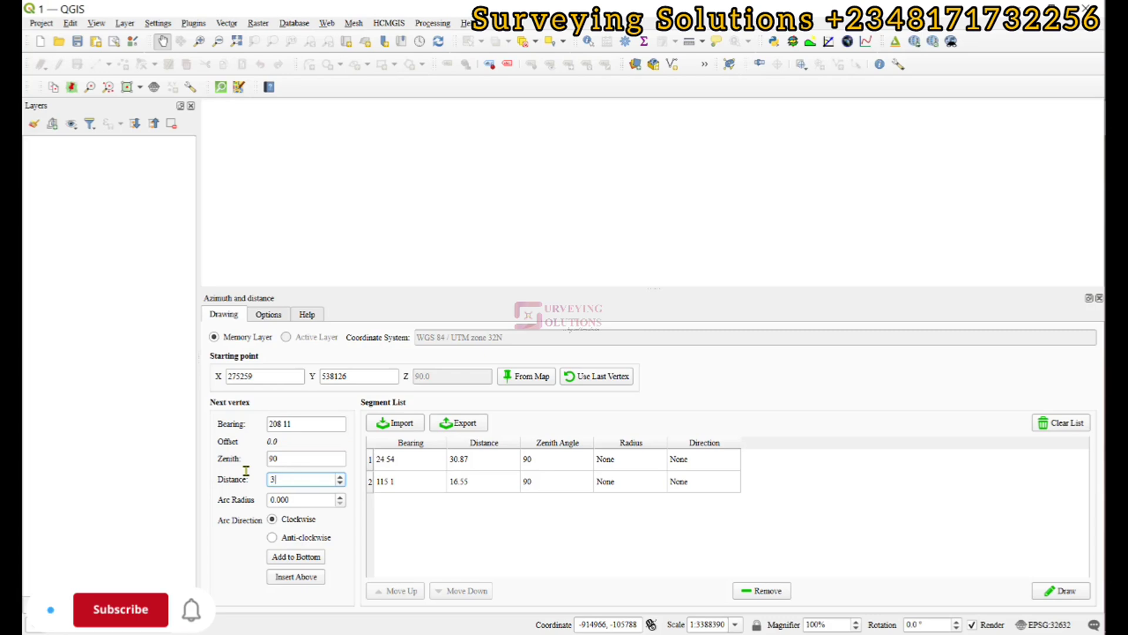
type("1.77")
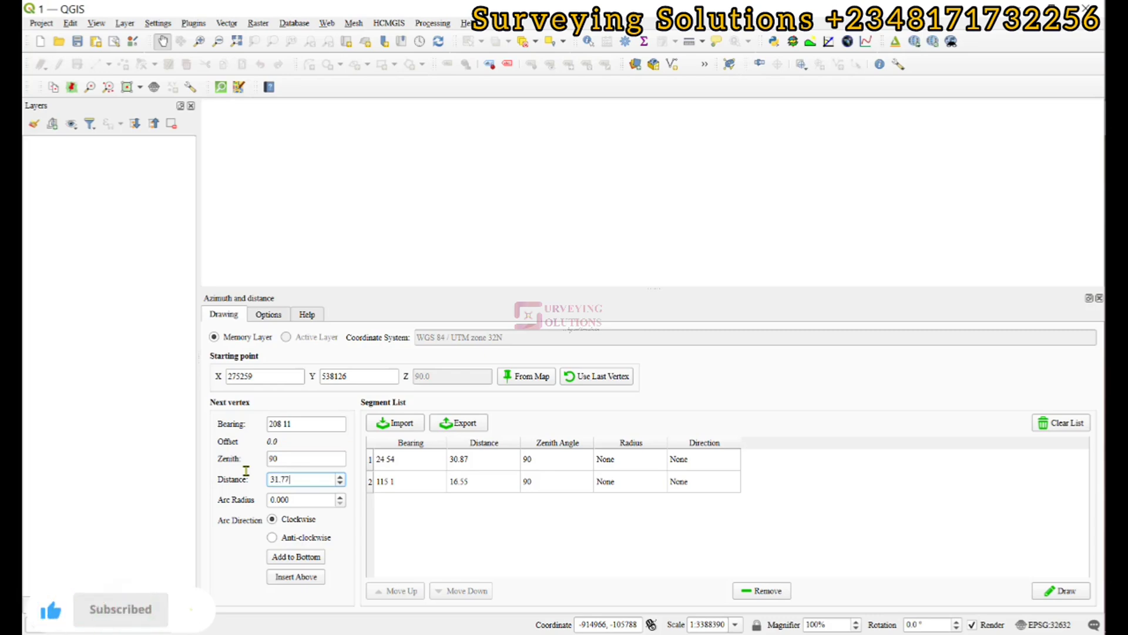
left_click(293, 557)
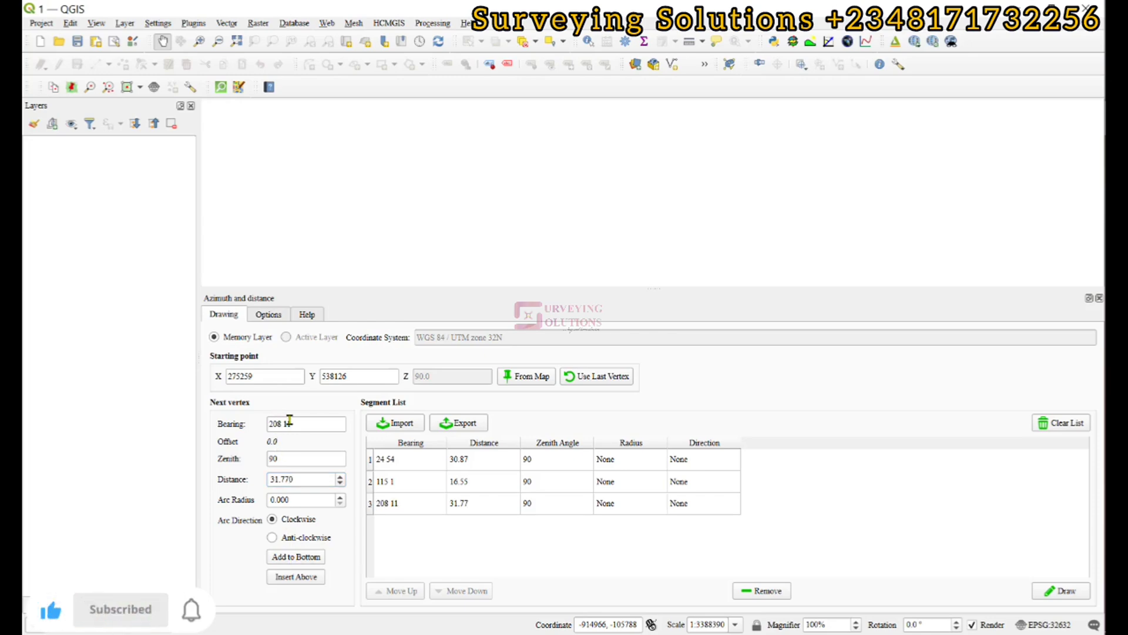
Step: Add the closing fourth segment to the end of the list with bearing 298 18 and distance 14.77
left_click_drag(292, 423, 263, 418)
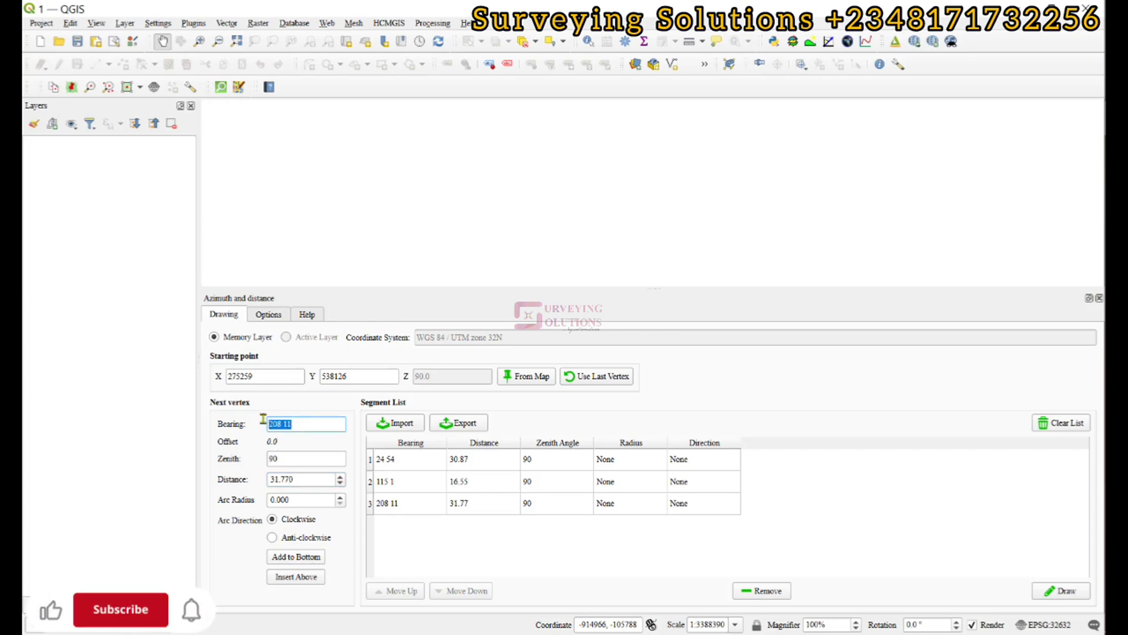
type("298 18")
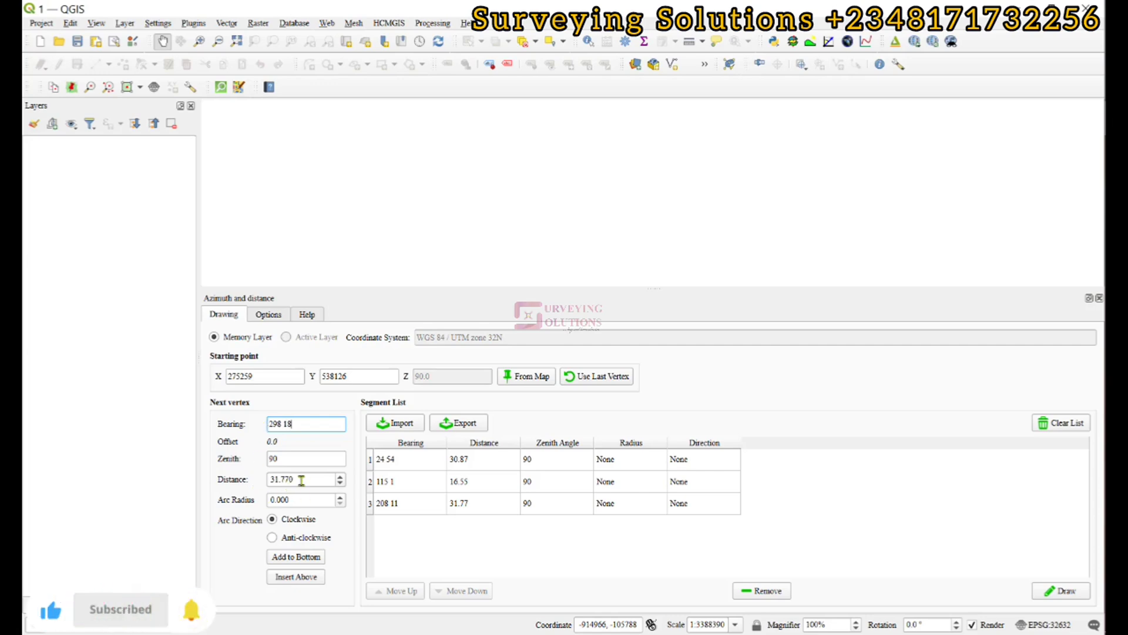
left_click_drag(301, 480, 261, 479)
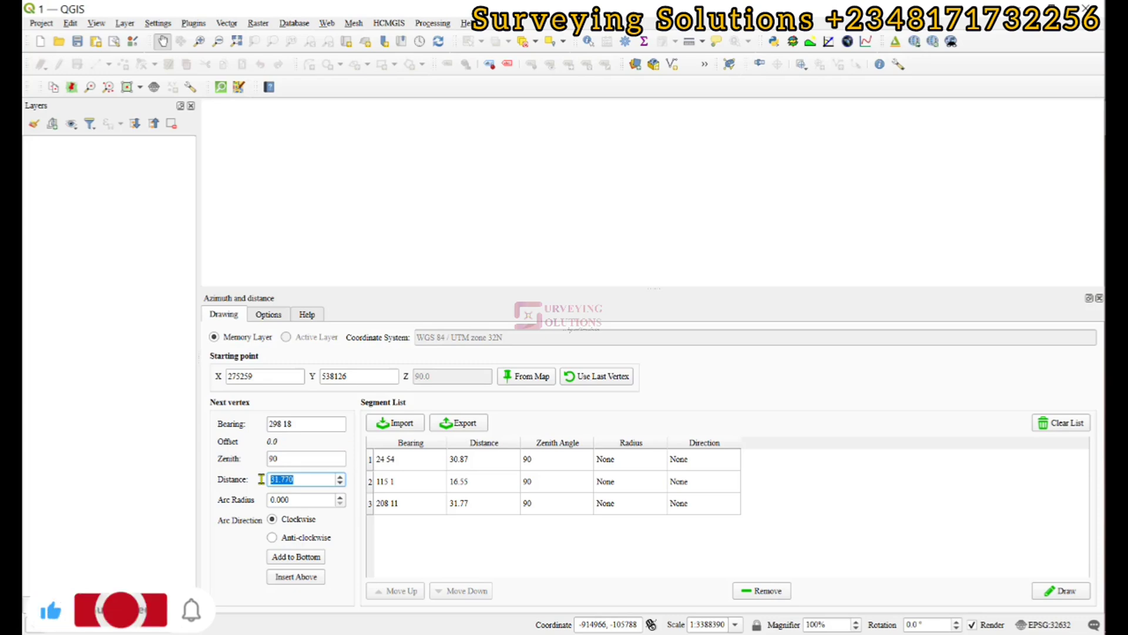
type("14")
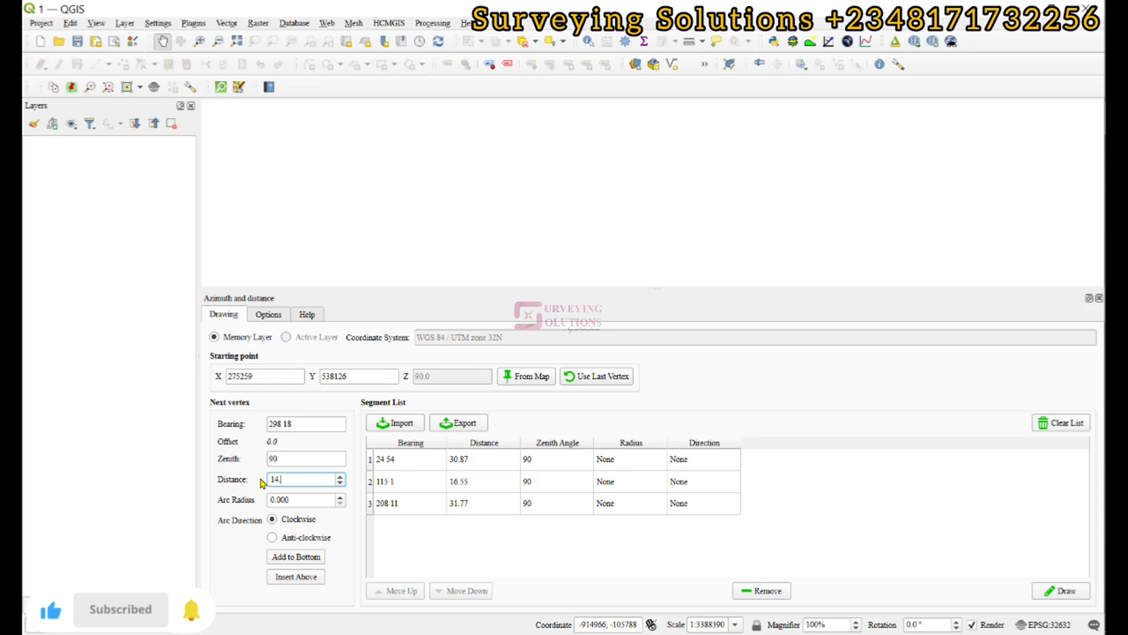
type(".77")
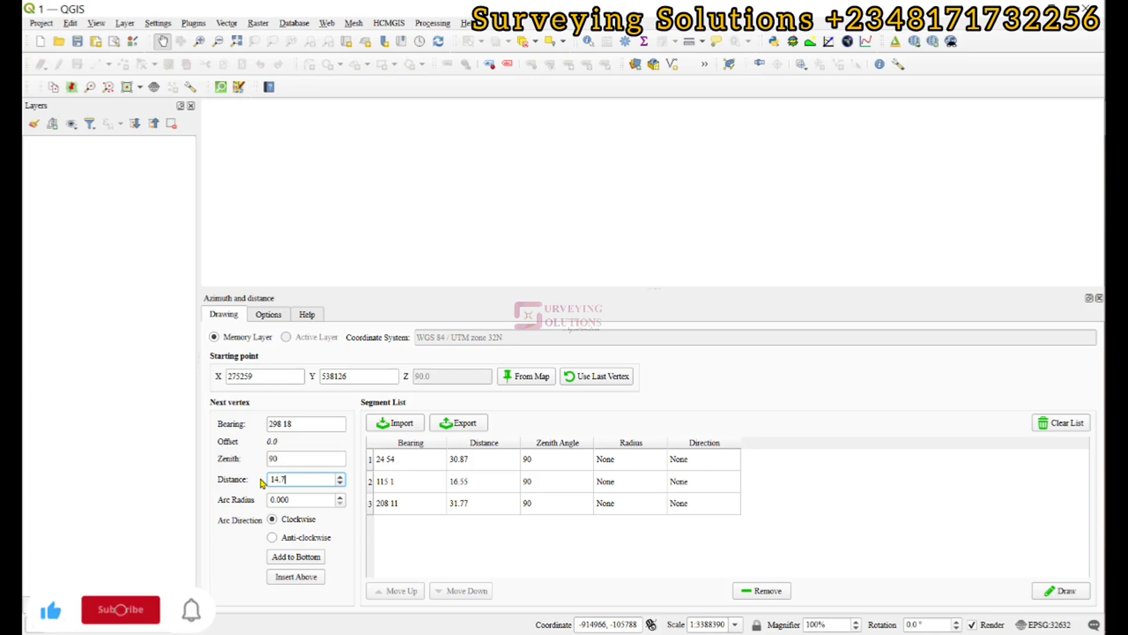
left_click(281, 555)
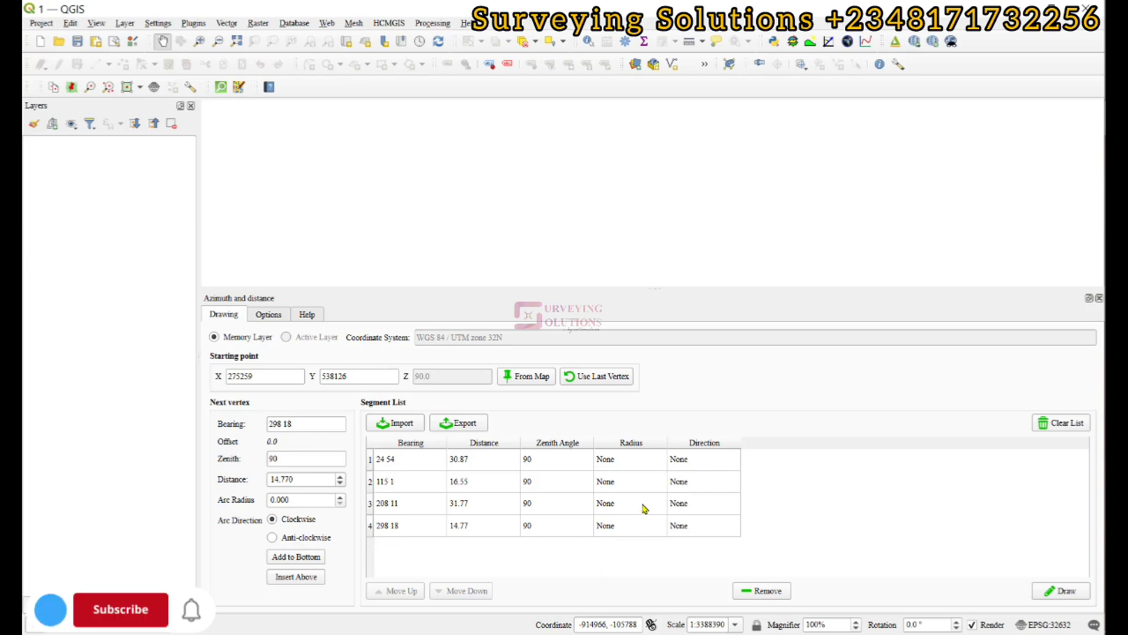
Step: Draw the listed segments into a temporary memory layer and accept the feature attributes form
left_click(369, 526)
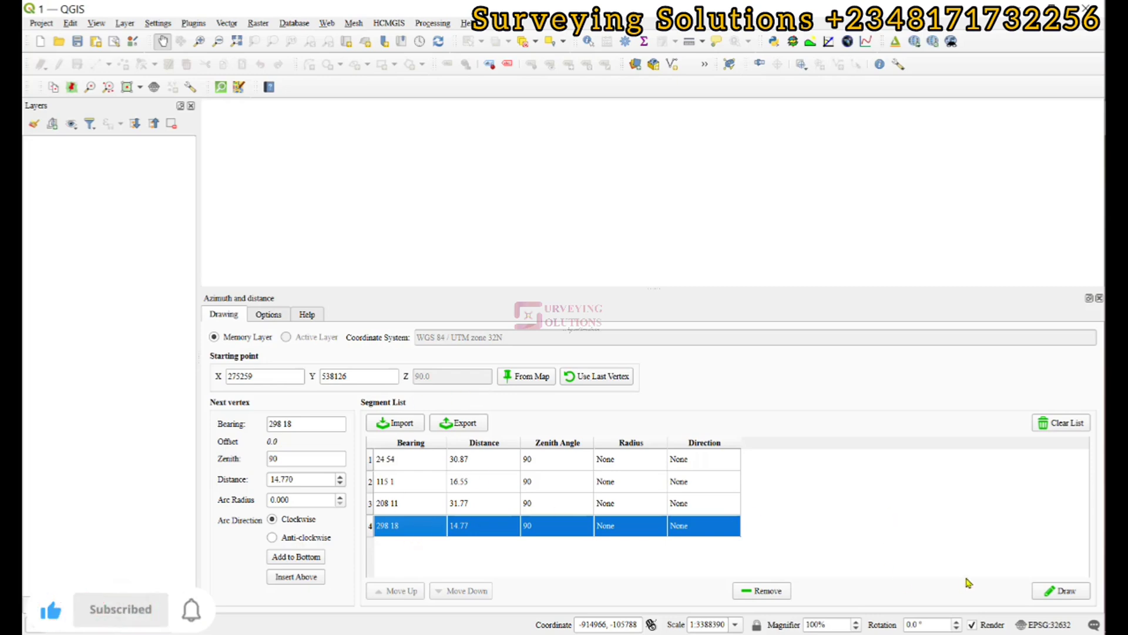
left_click(1039, 589)
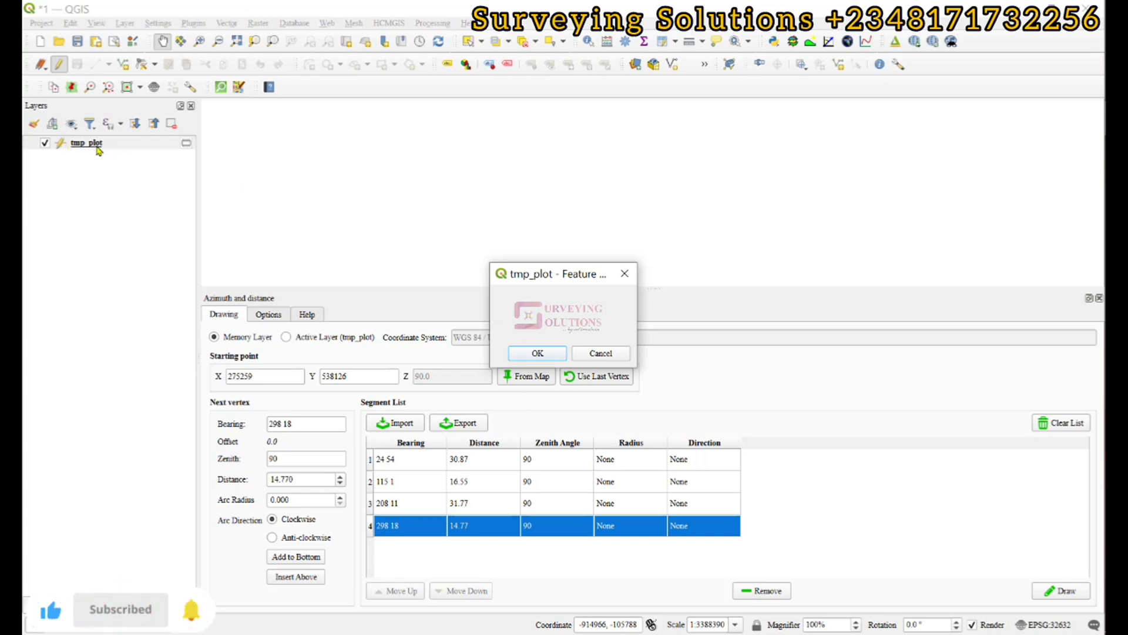
left_click(525, 354)
right_click(99, 144)
left_click(134, 153)
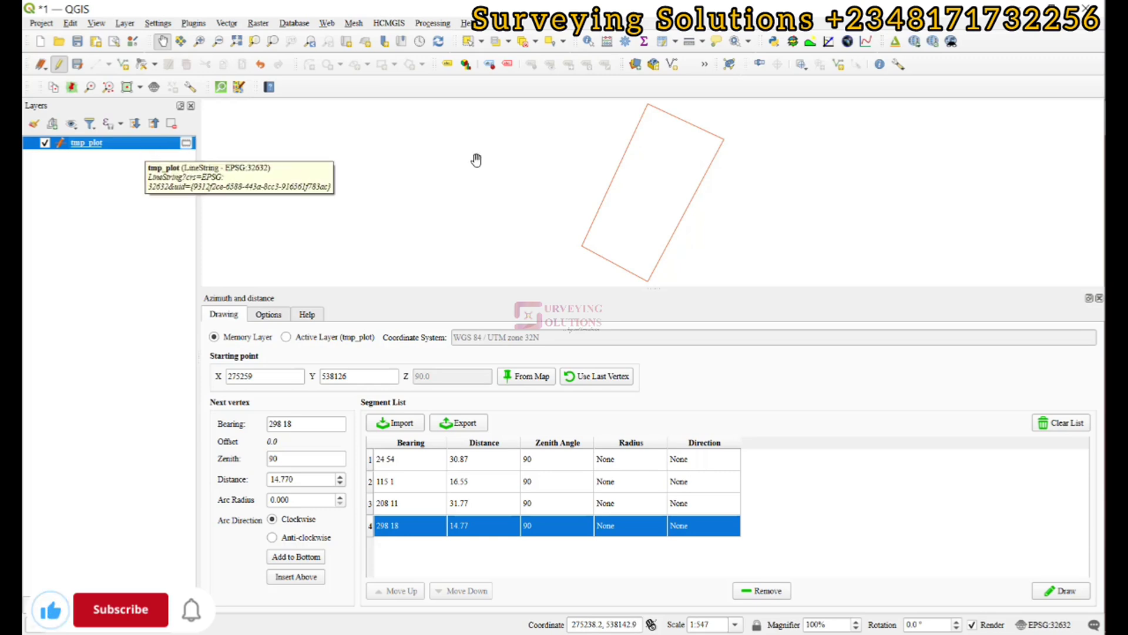
Step: Save the tmp_plot scratch layer permanently as an ESRI Shapefile named PLOT in the SHPs folder inside SSSS
mouse_move(189, 143)
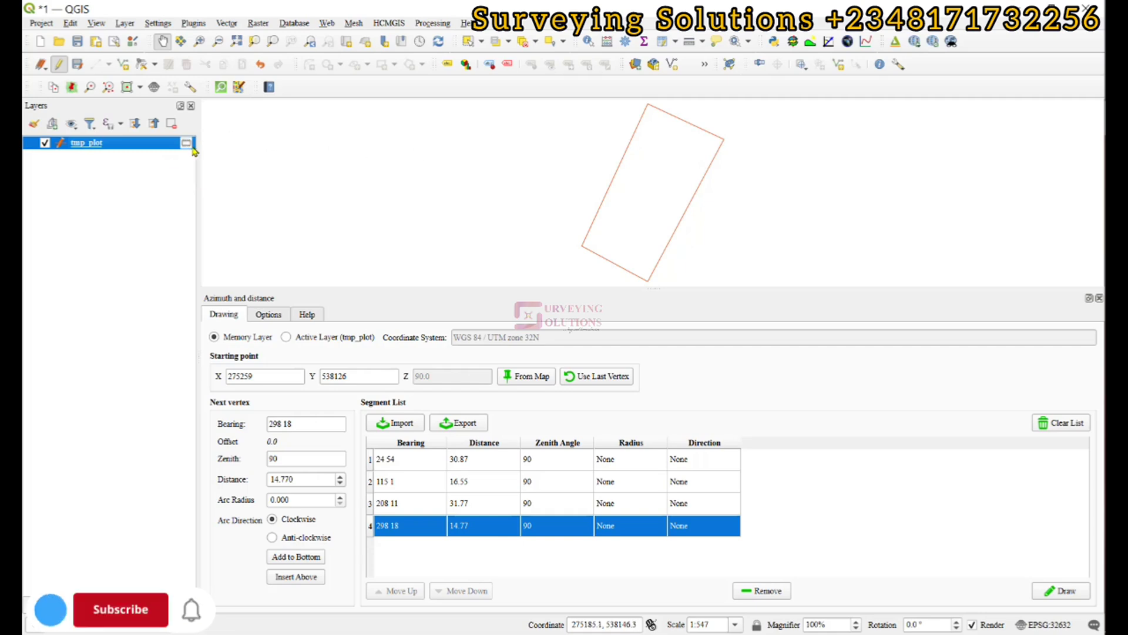
left_click(187, 146)
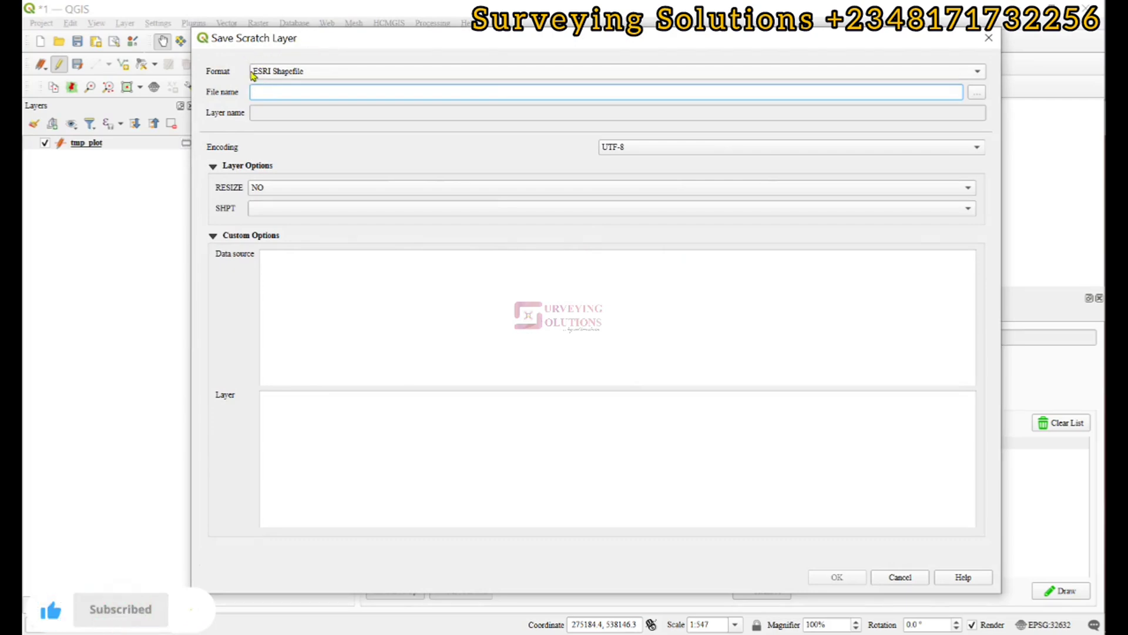
left_click(317, 74)
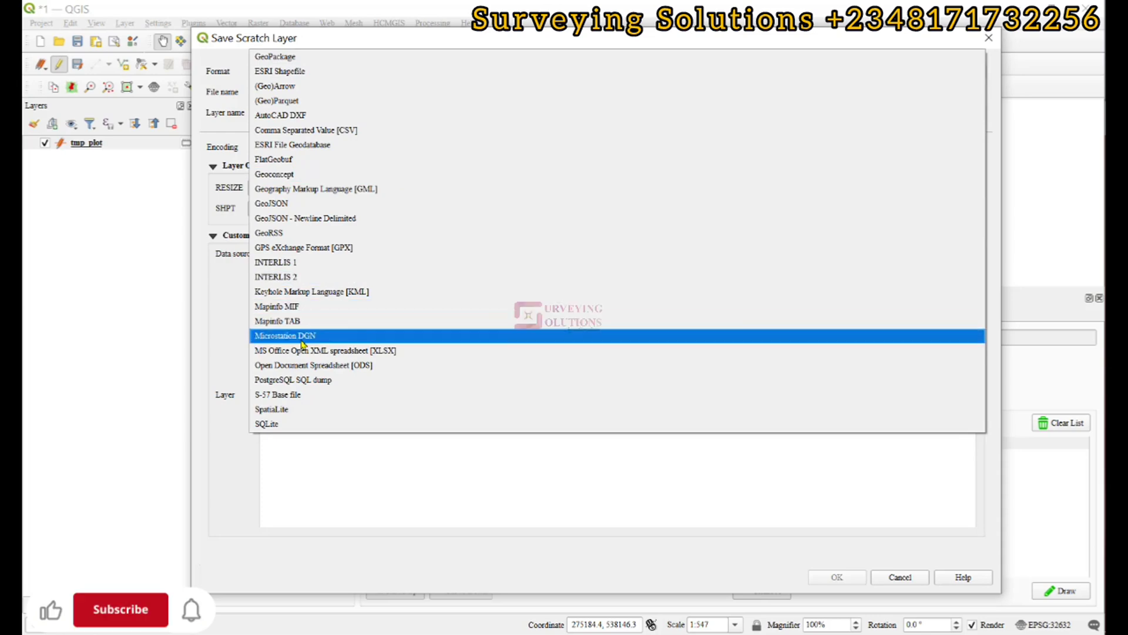
left_click(361, 73)
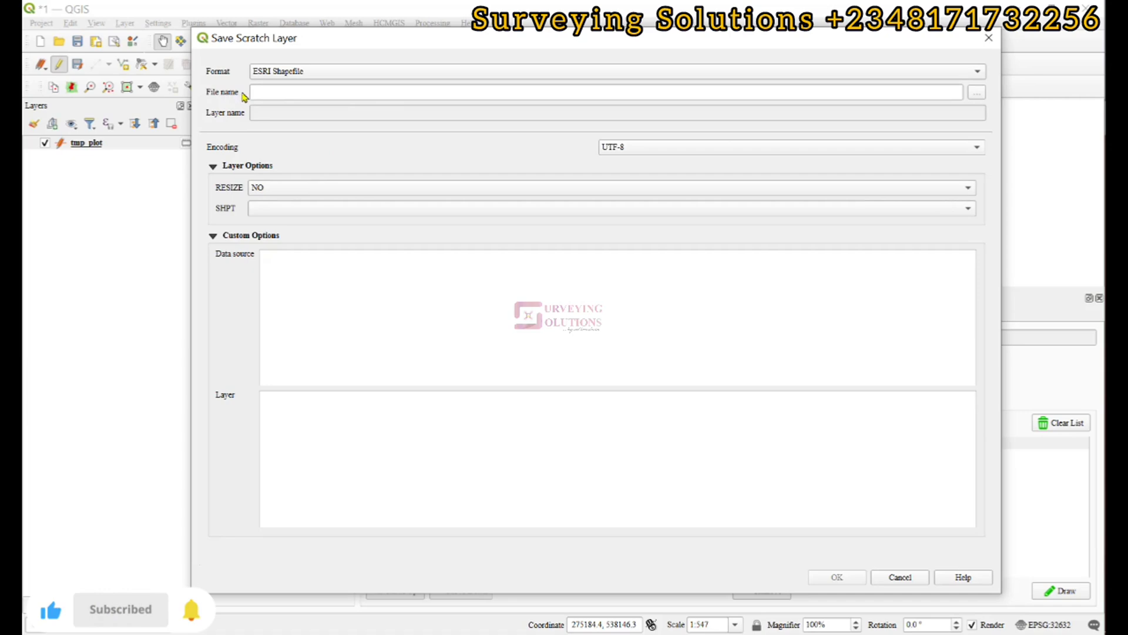
left_click(977, 92)
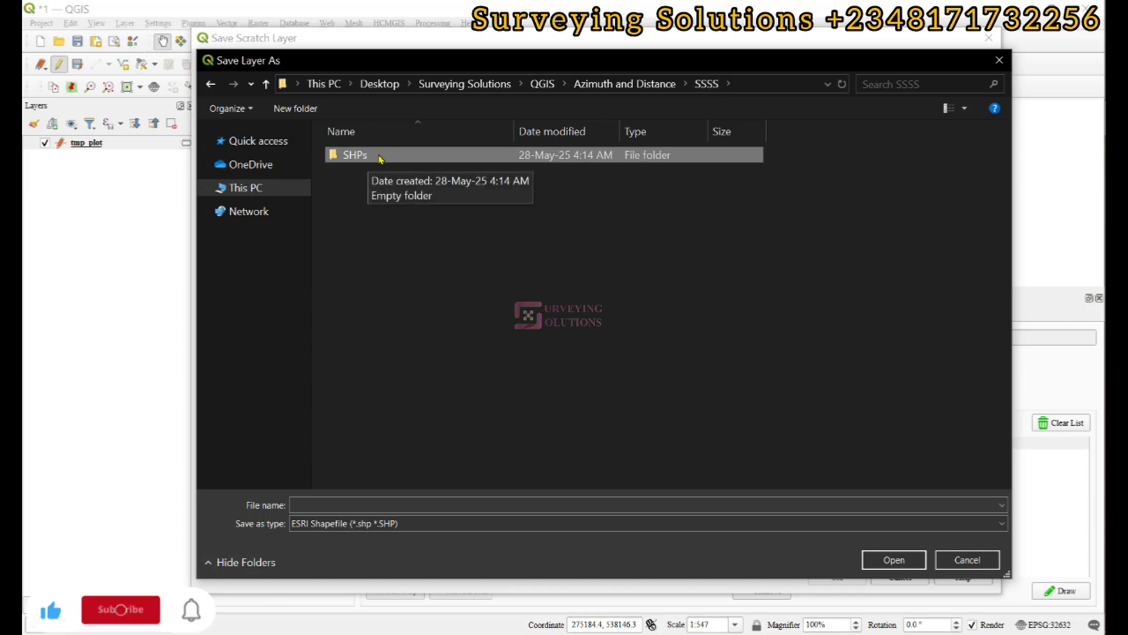
double_click(355, 155)
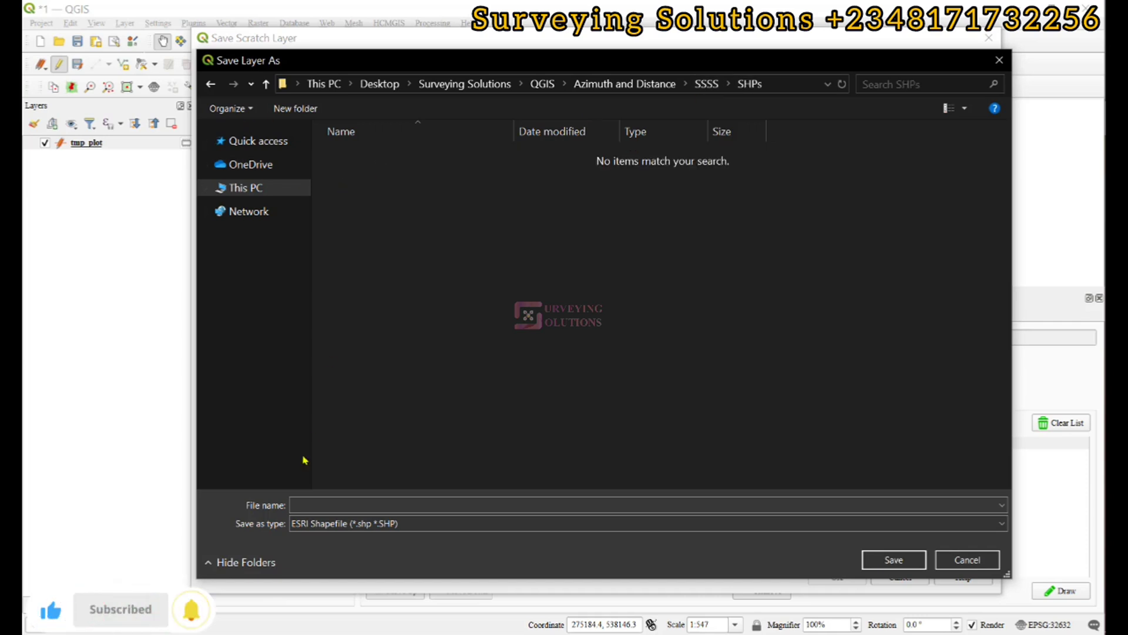
left_click(303, 503)
type("PLOT")
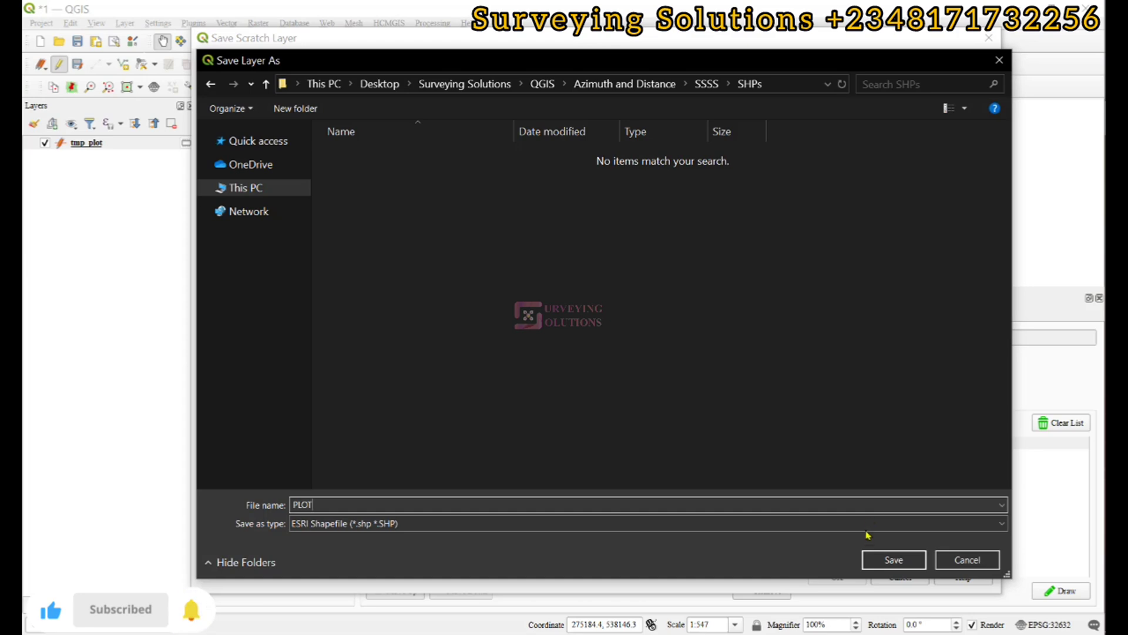
left_click(881, 558)
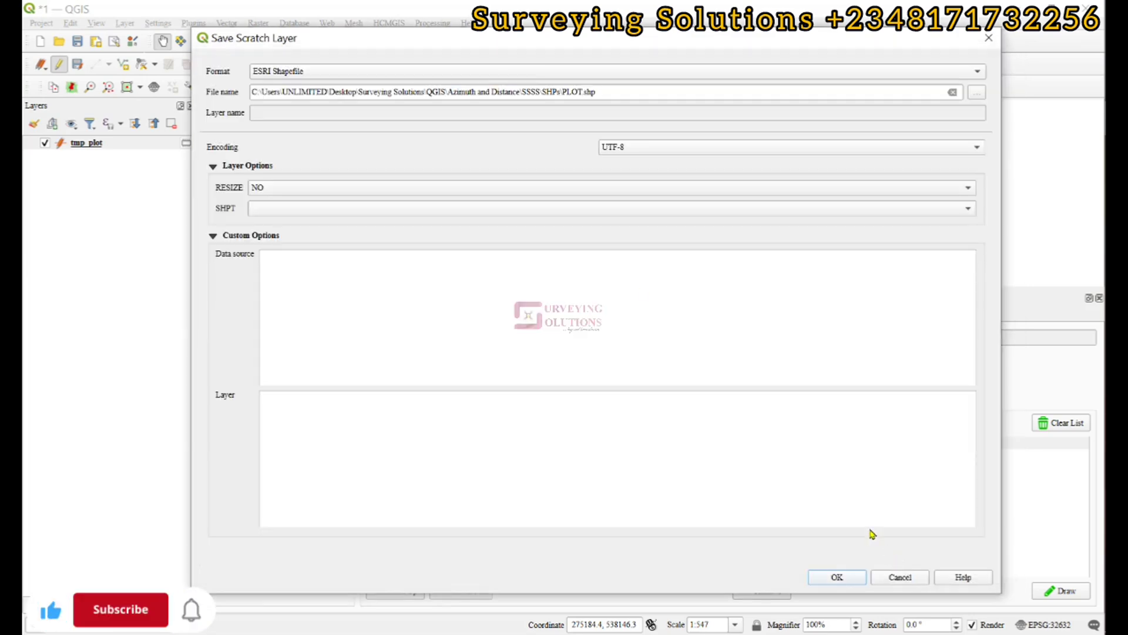
left_click(841, 577)
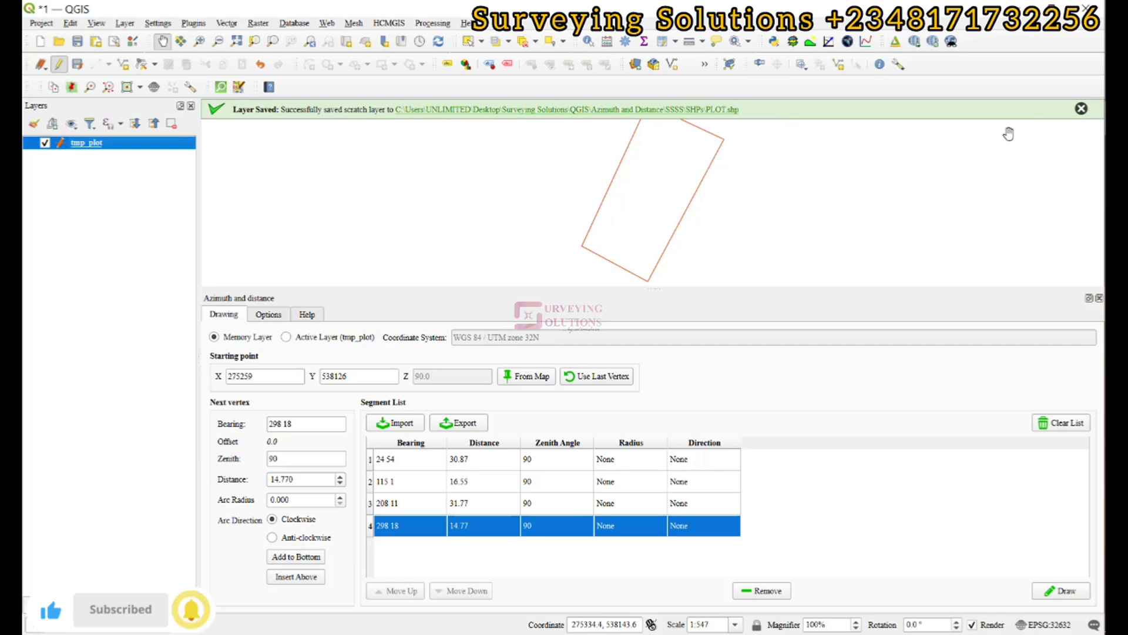
left_click(1083, 111)
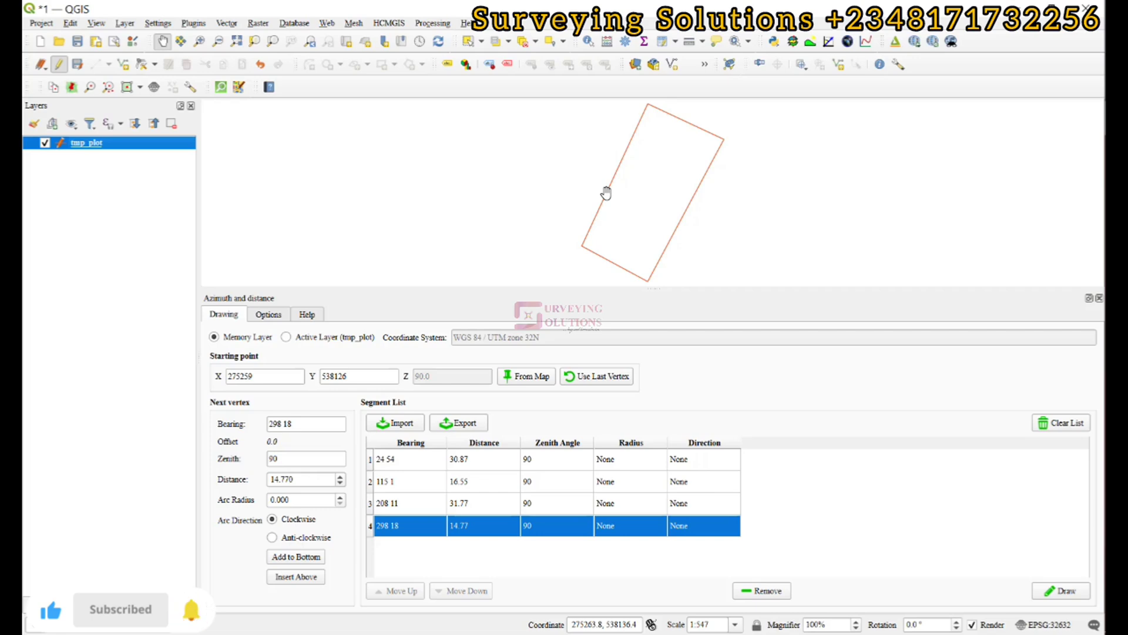
Step: Add the entities layer of Plan.dxf from the Azimuth and Distance folder as a vector layer
left_click(125, 23)
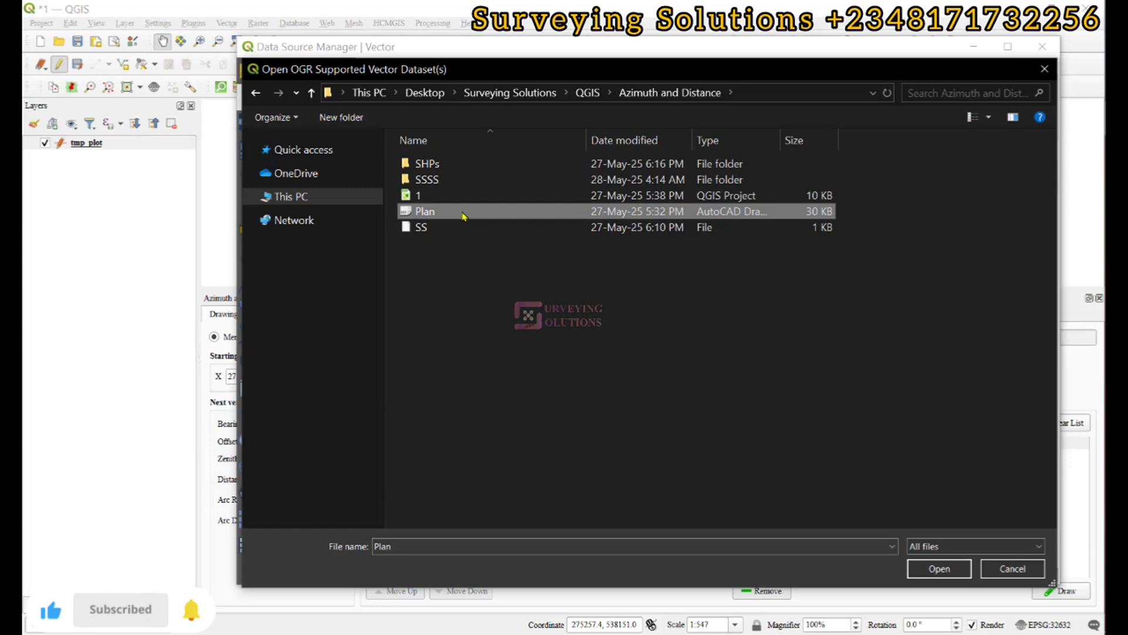
double_click(511, 215)
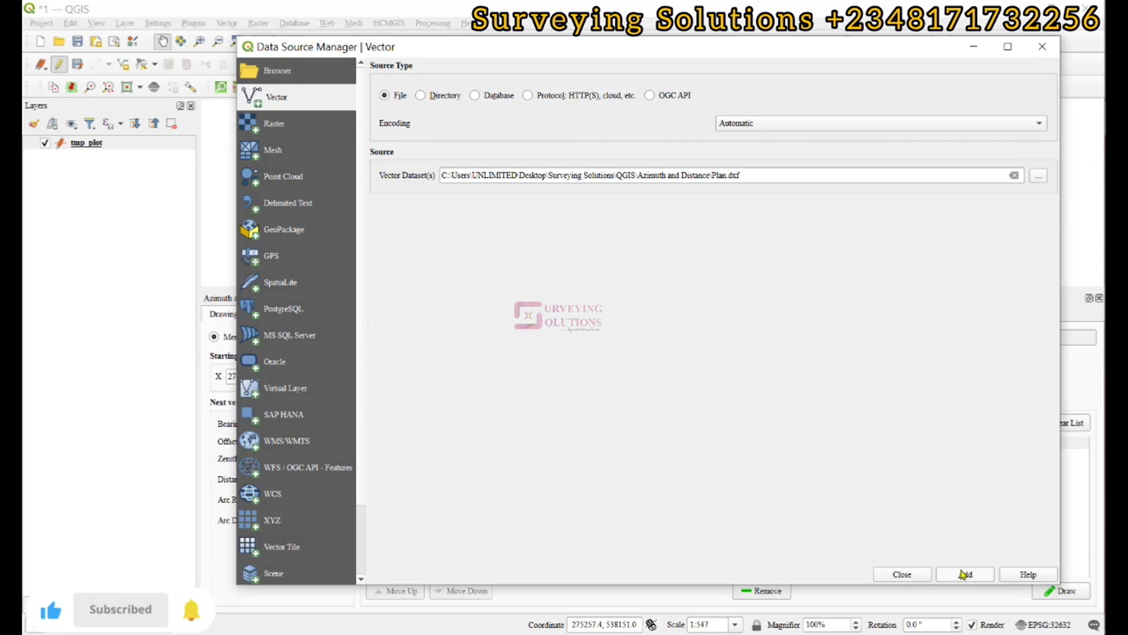
left_click(965, 575)
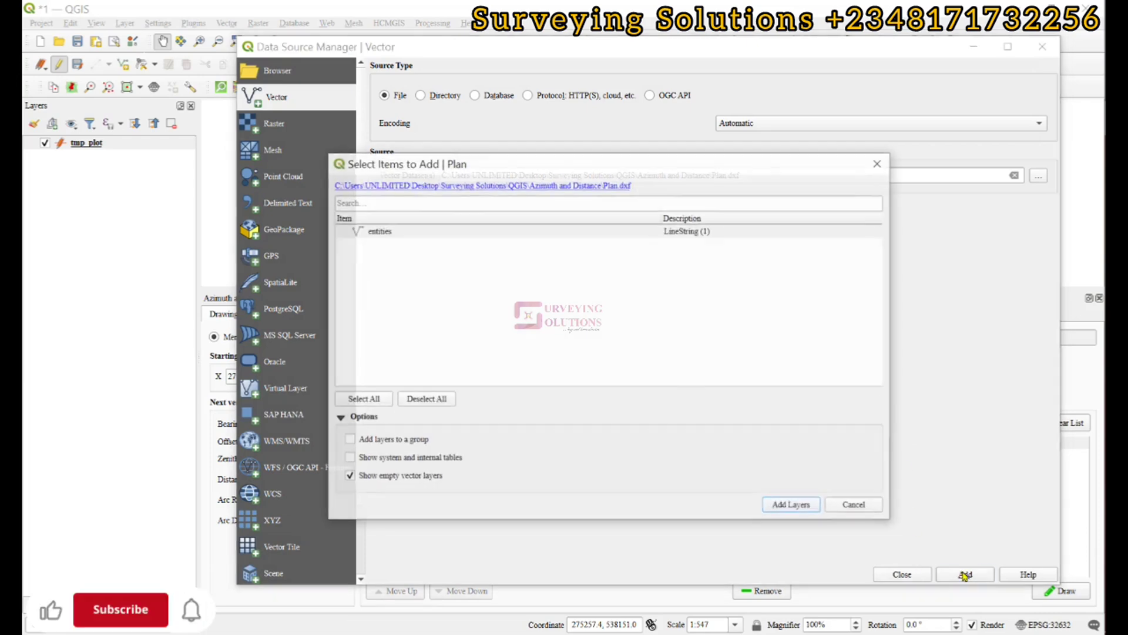
left_click(791, 506)
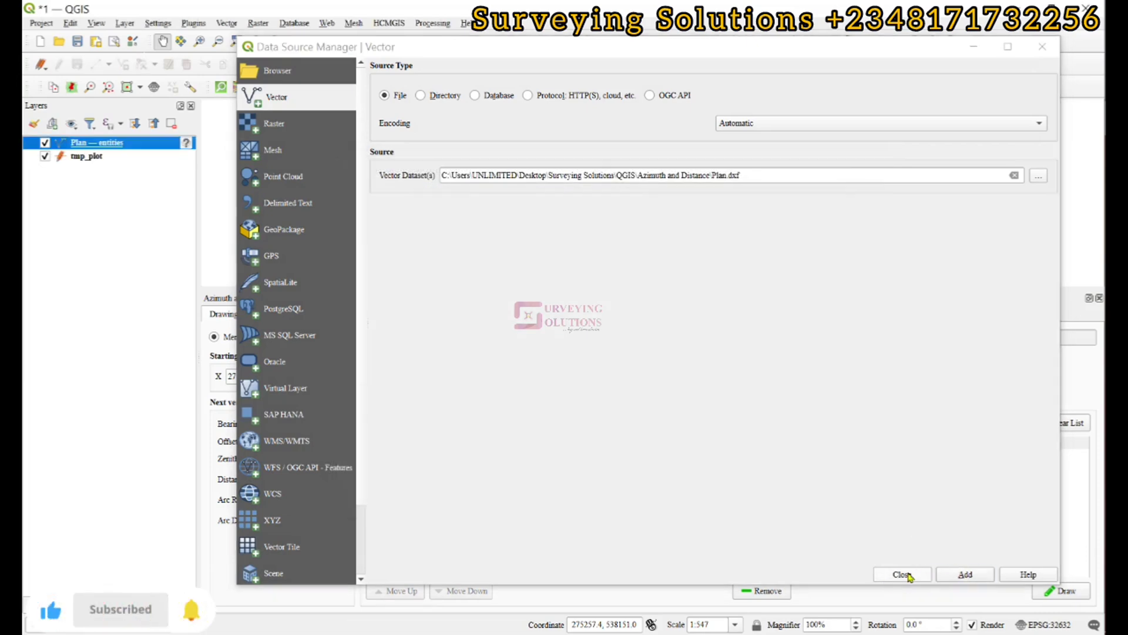
left_click(901, 575)
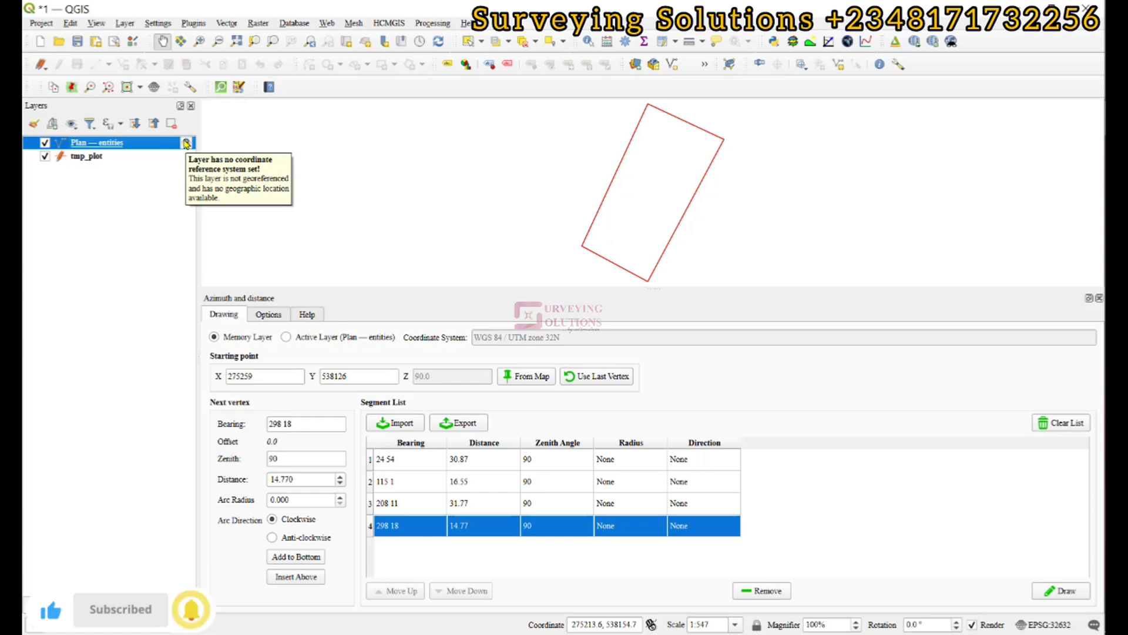
Step: Assign the WGS 84 / UTM zone 32N coordinate reference system to the Plan entities layer
left_click(185, 144)
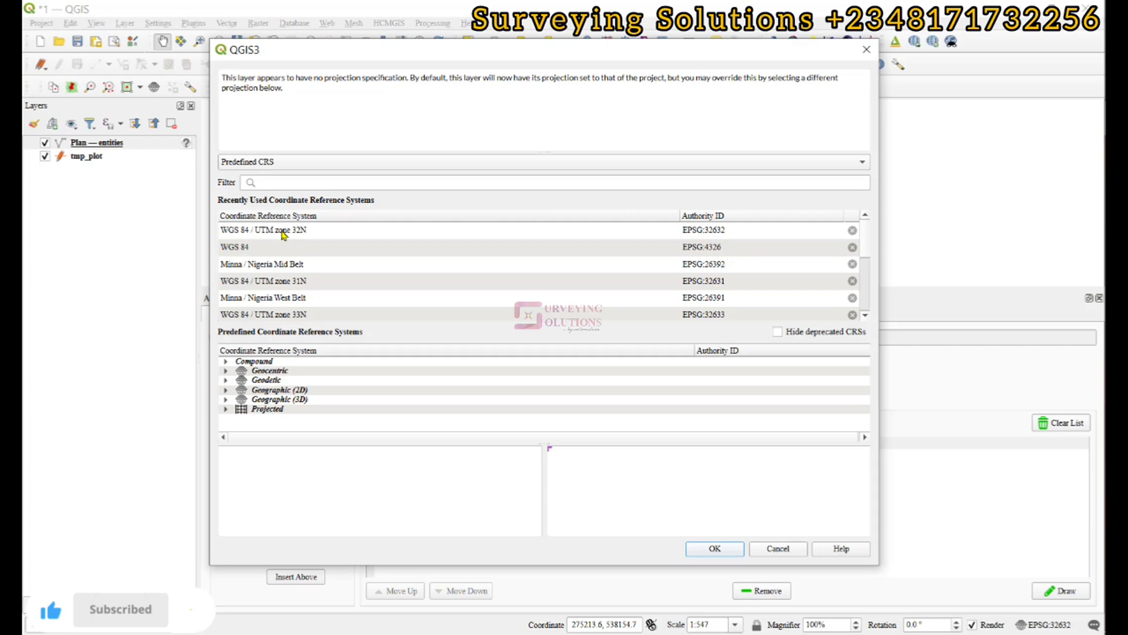
double_click(283, 231)
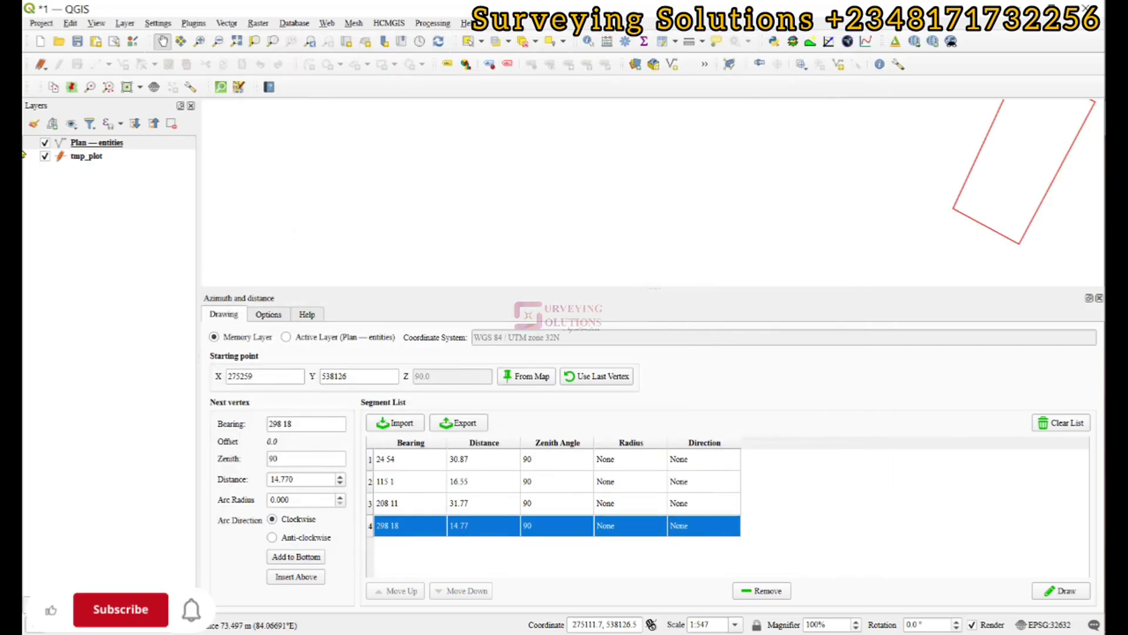
right_click(90, 147)
left_click(138, 155)
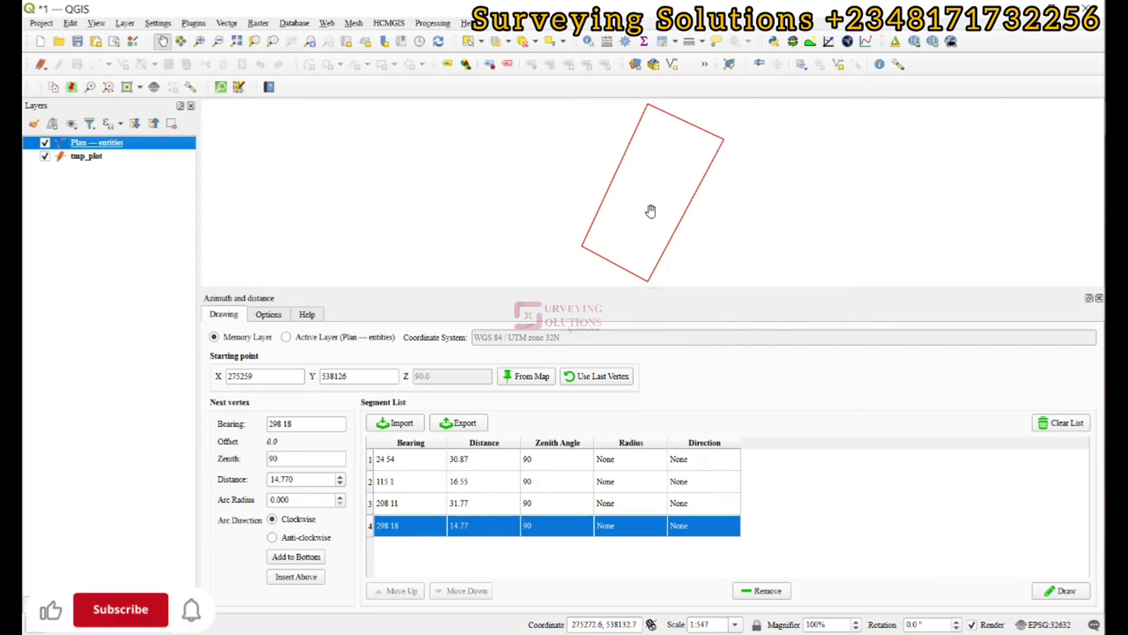
Step: Compare the tmp_plot and Plan outlines by switching each layer's visibility, leaving only tmp_plot shown
left_click(45, 156)
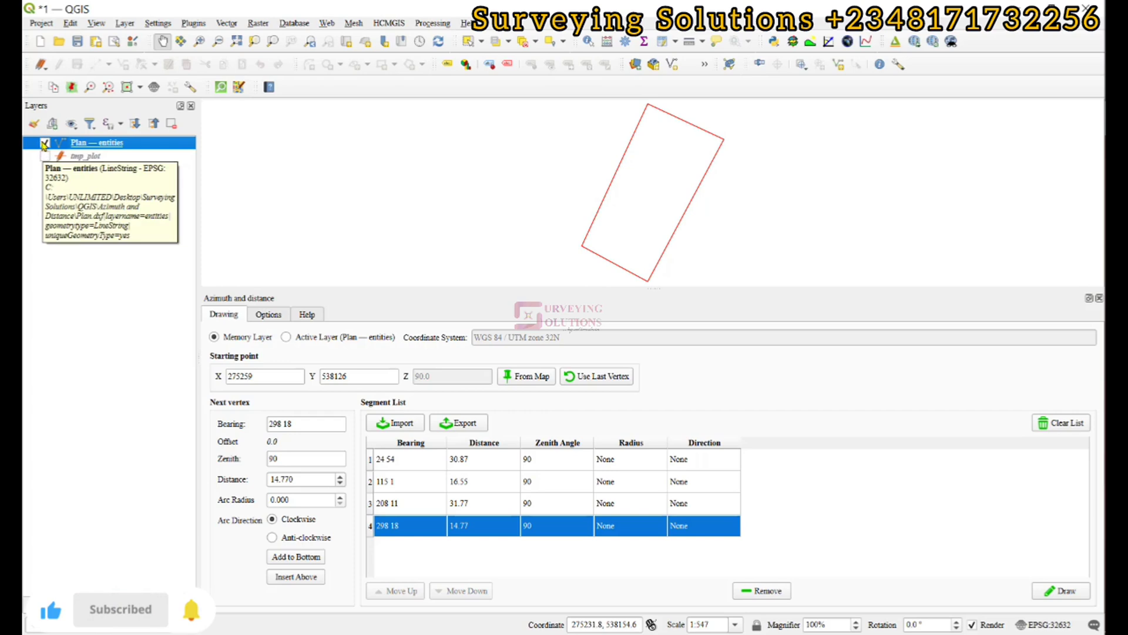
left_click(44, 143)
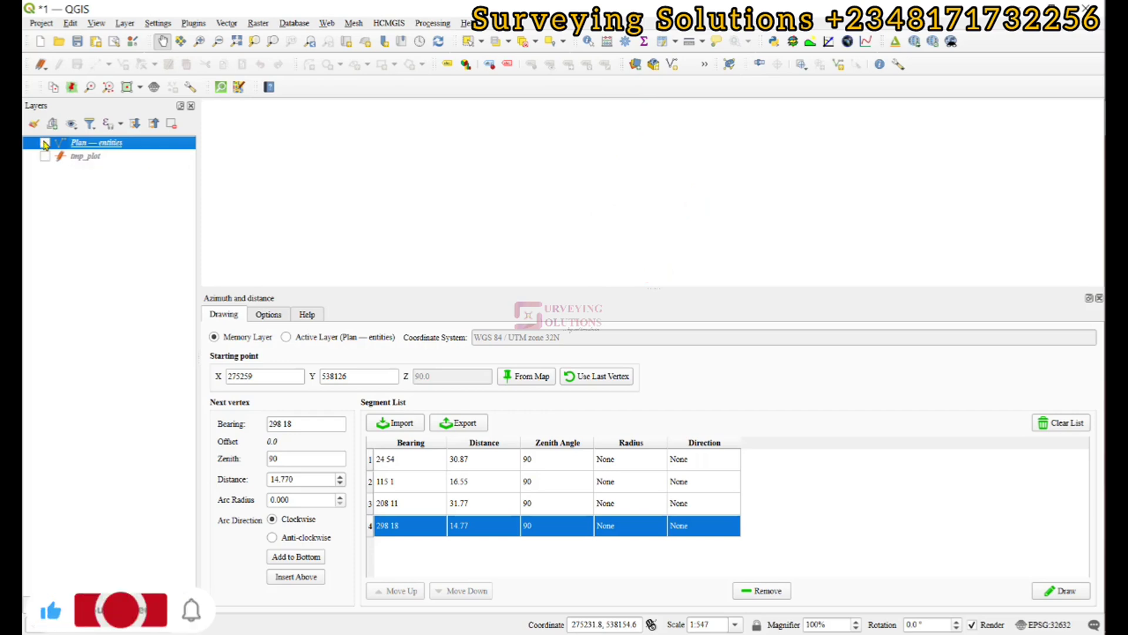
left_click(45, 143)
left_click(45, 143)
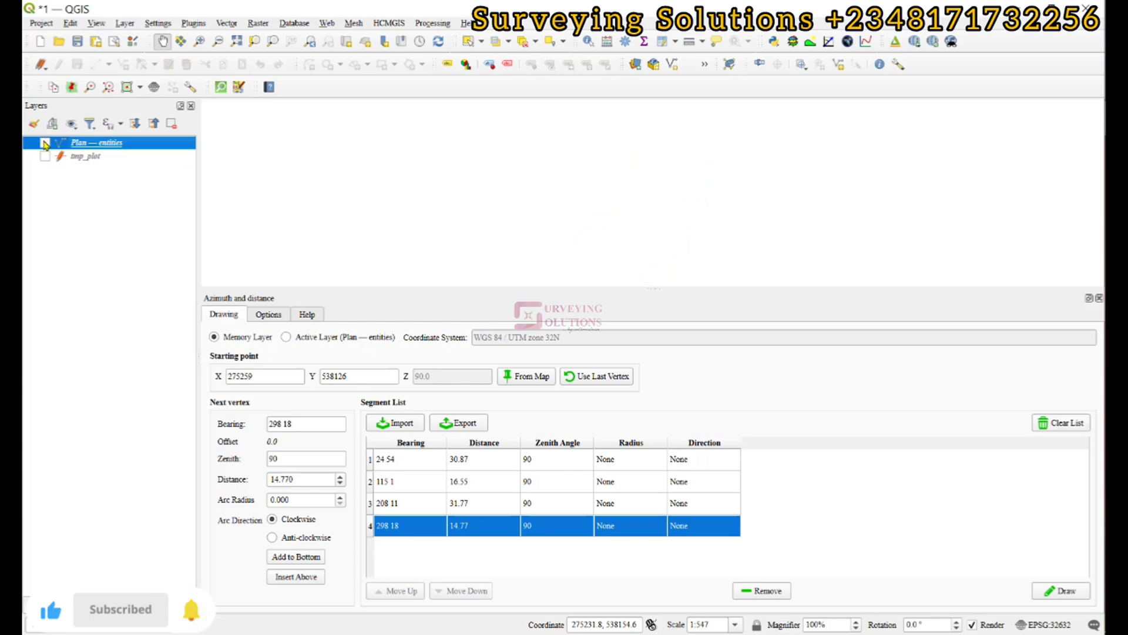
left_click(44, 157)
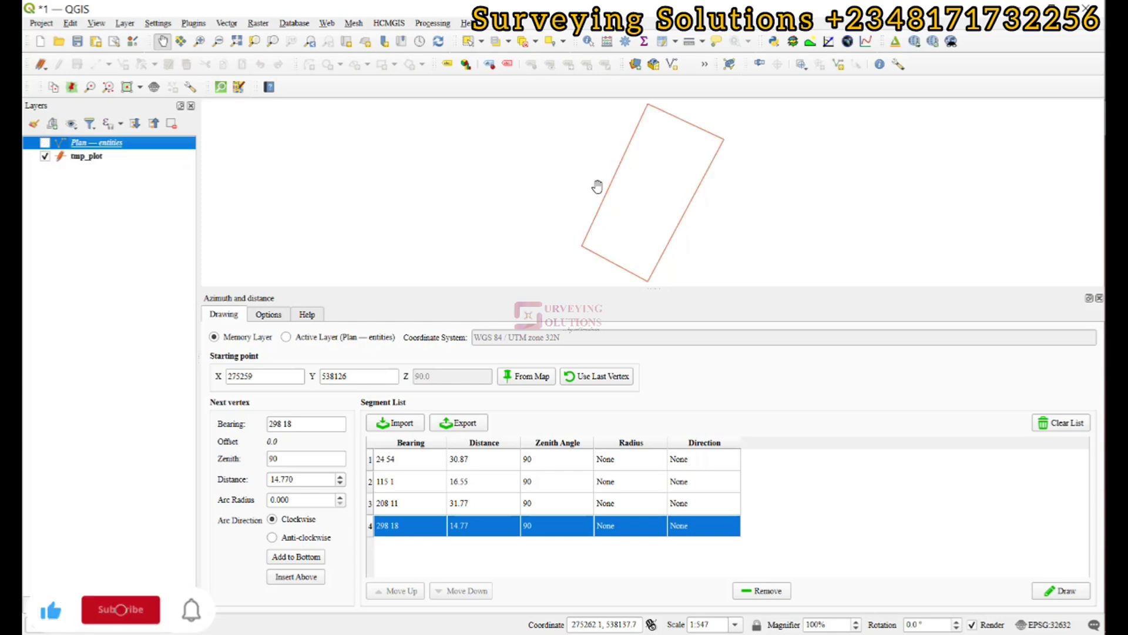